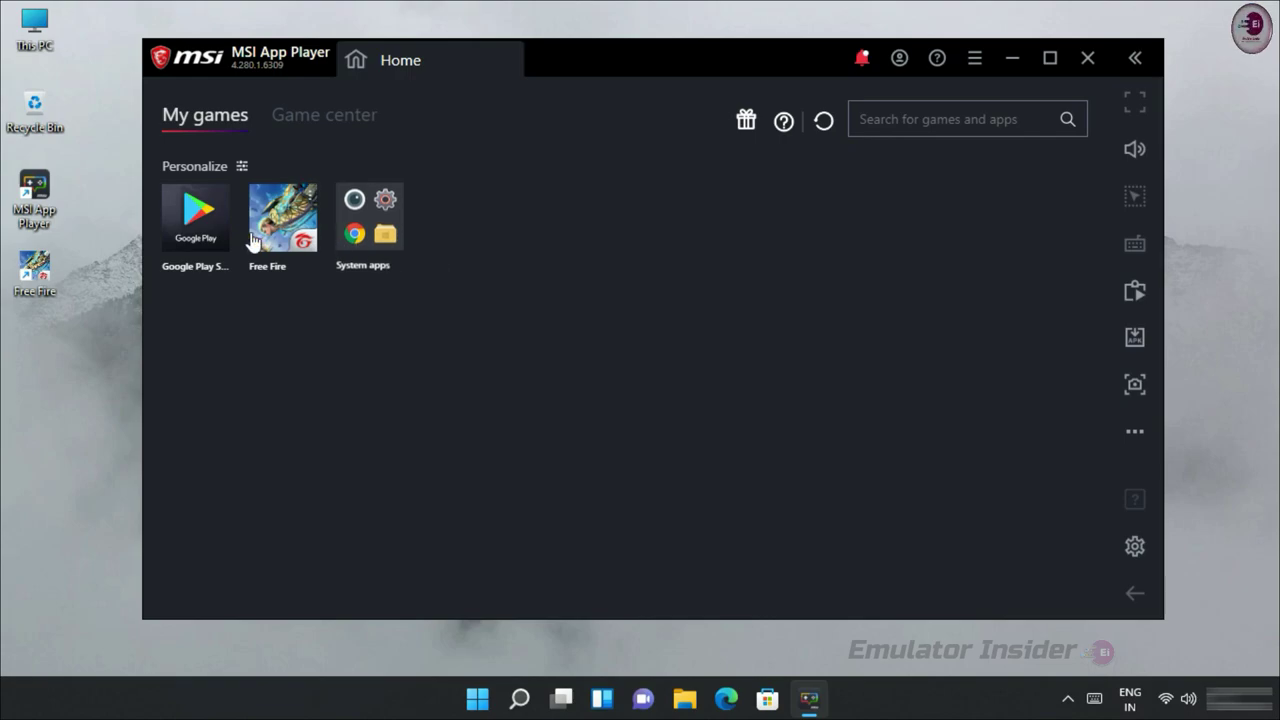
Step: View the contents of the System apps folder, then launch Free Fire to check whether it loads
left_click(358, 233)
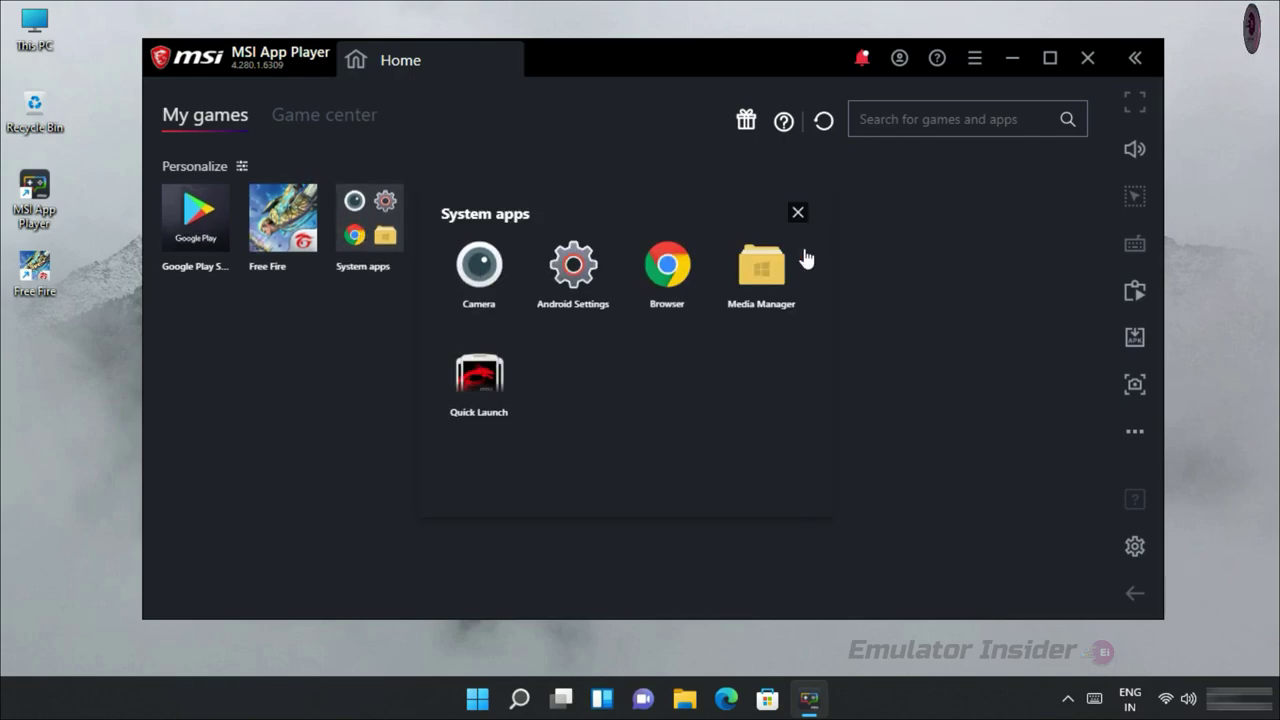
left_click(798, 211)
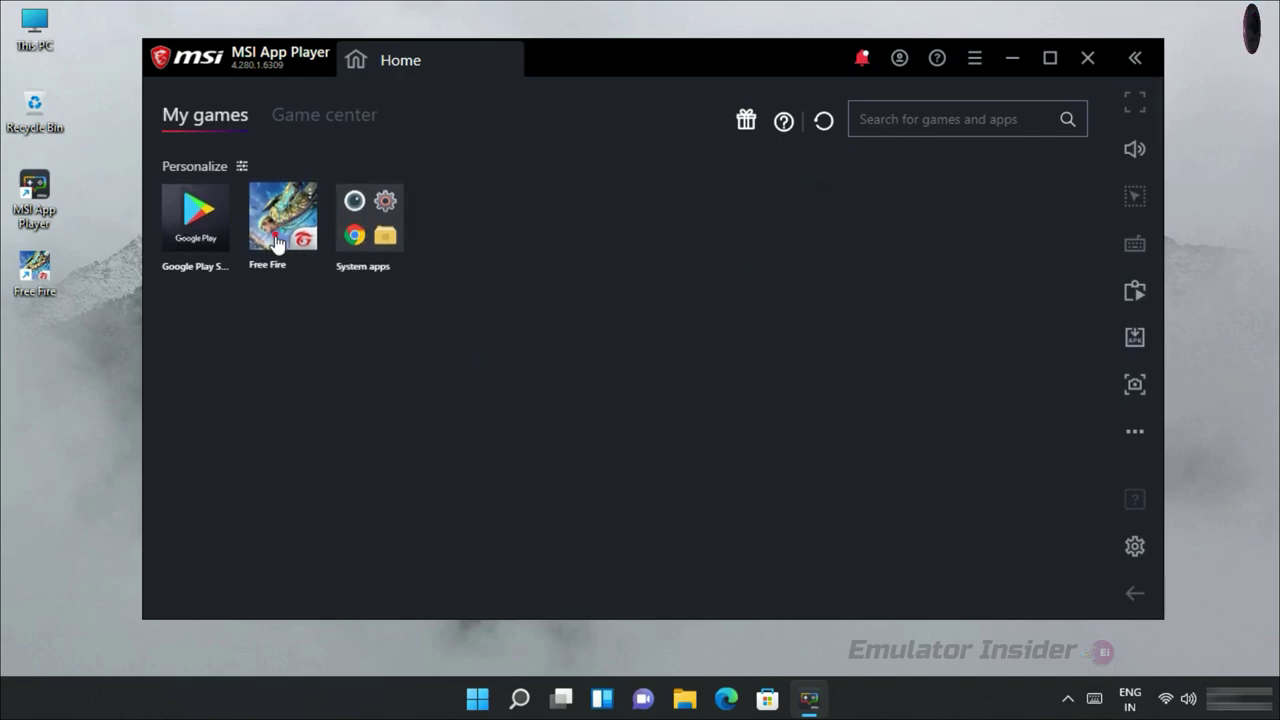
left_click(278, 244)
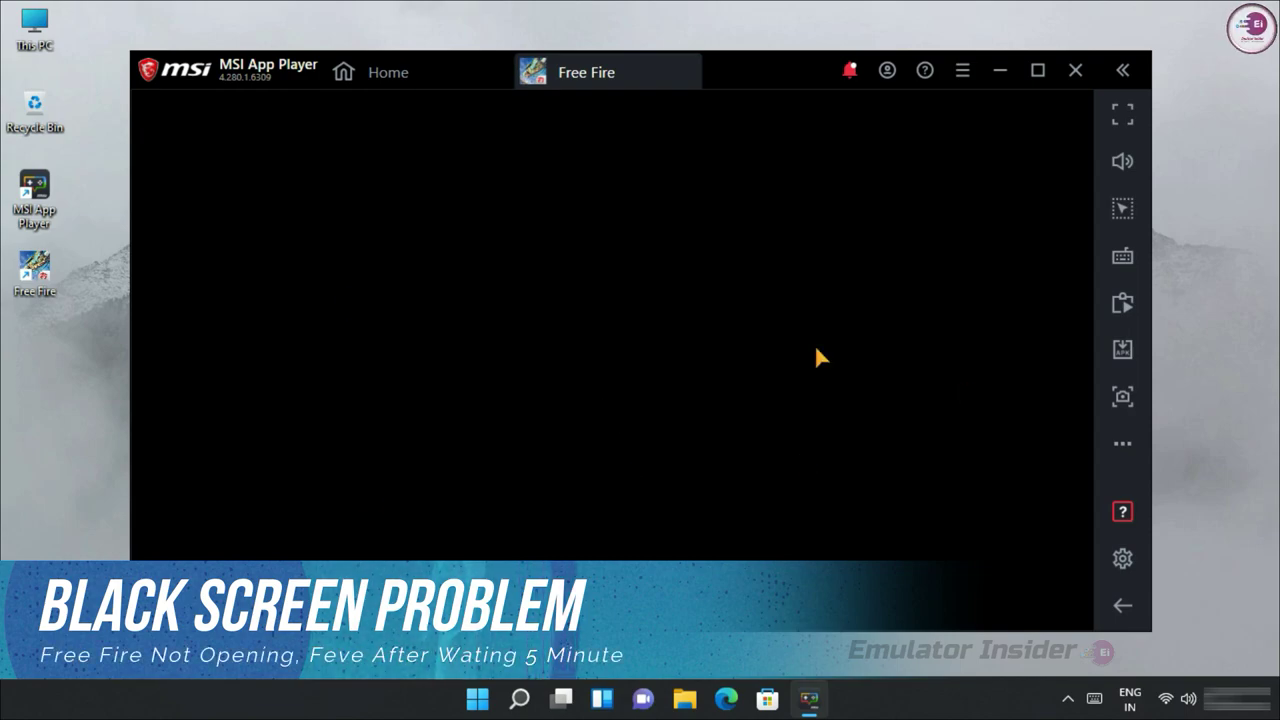
Step: Close the Free Fire tab and exit MSI App Player without enabling notification mode
left_click(693, 62)
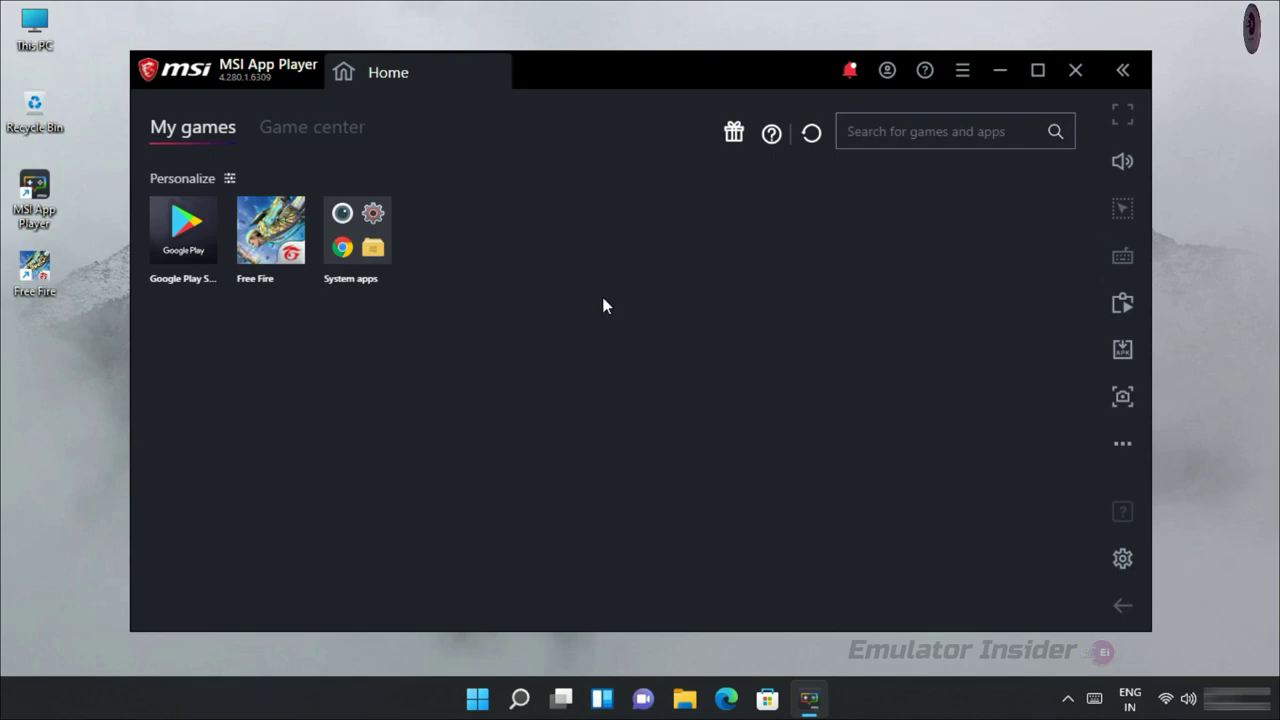
left_click(1078, 72)
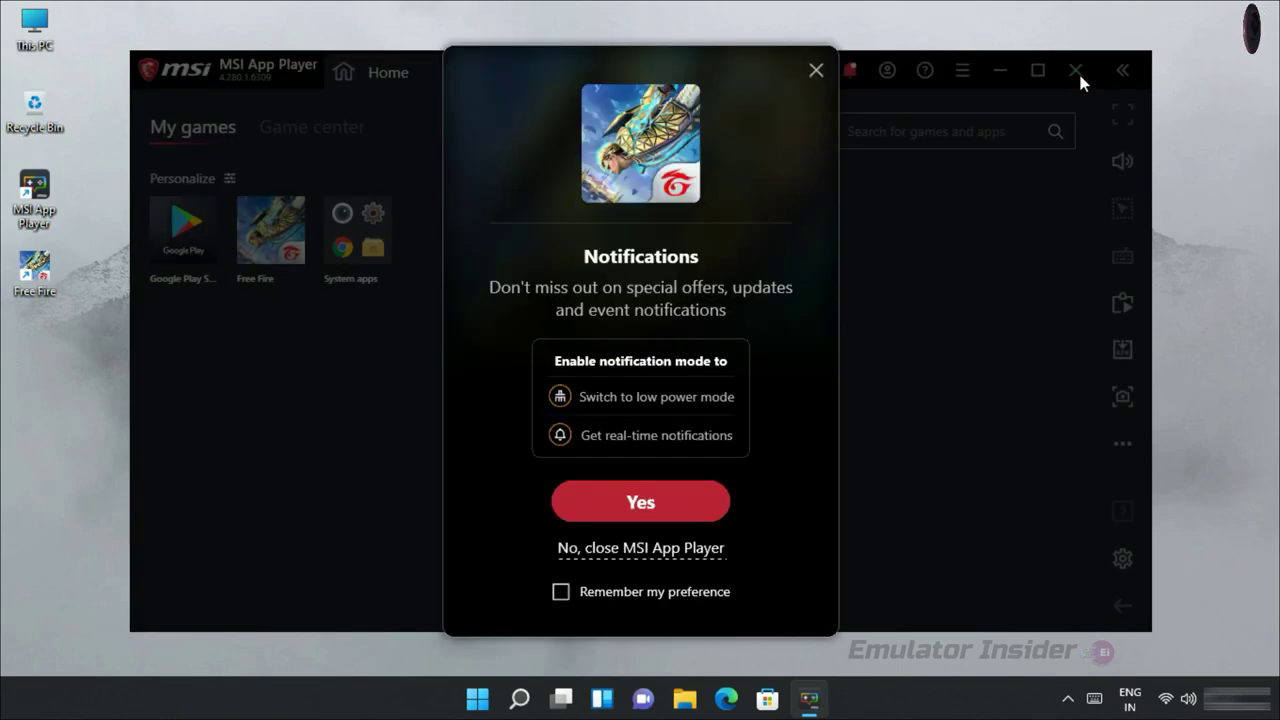
left_click(669, 552)
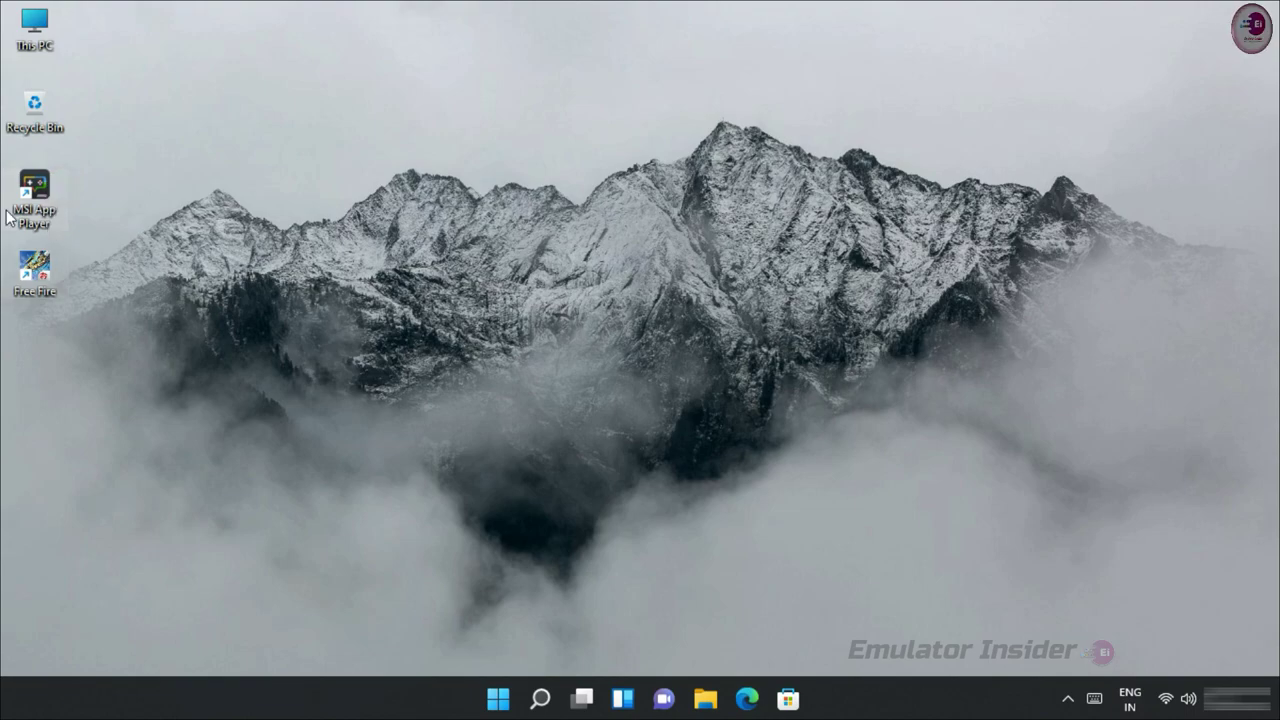
Step: In the compatibility properties of the MSI App Player desktop shortcut, enable running the program as an administrator
right_click(52, 191)
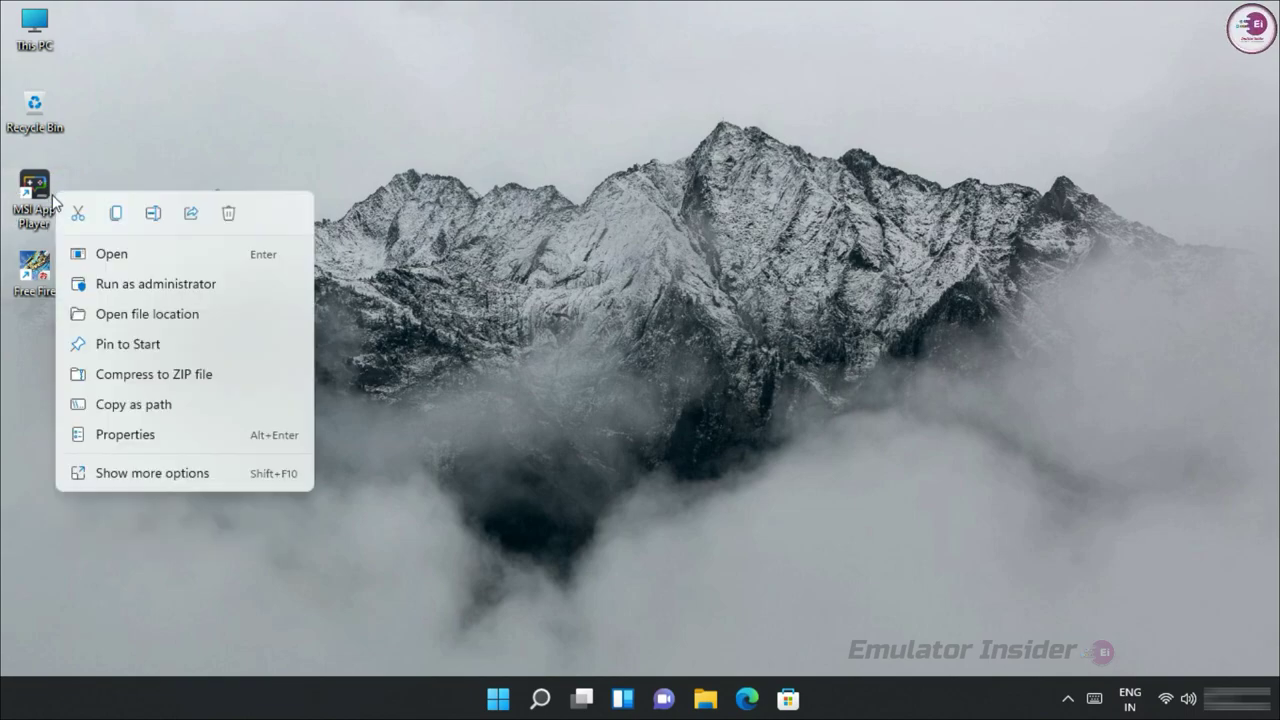
left_click(149, 436)
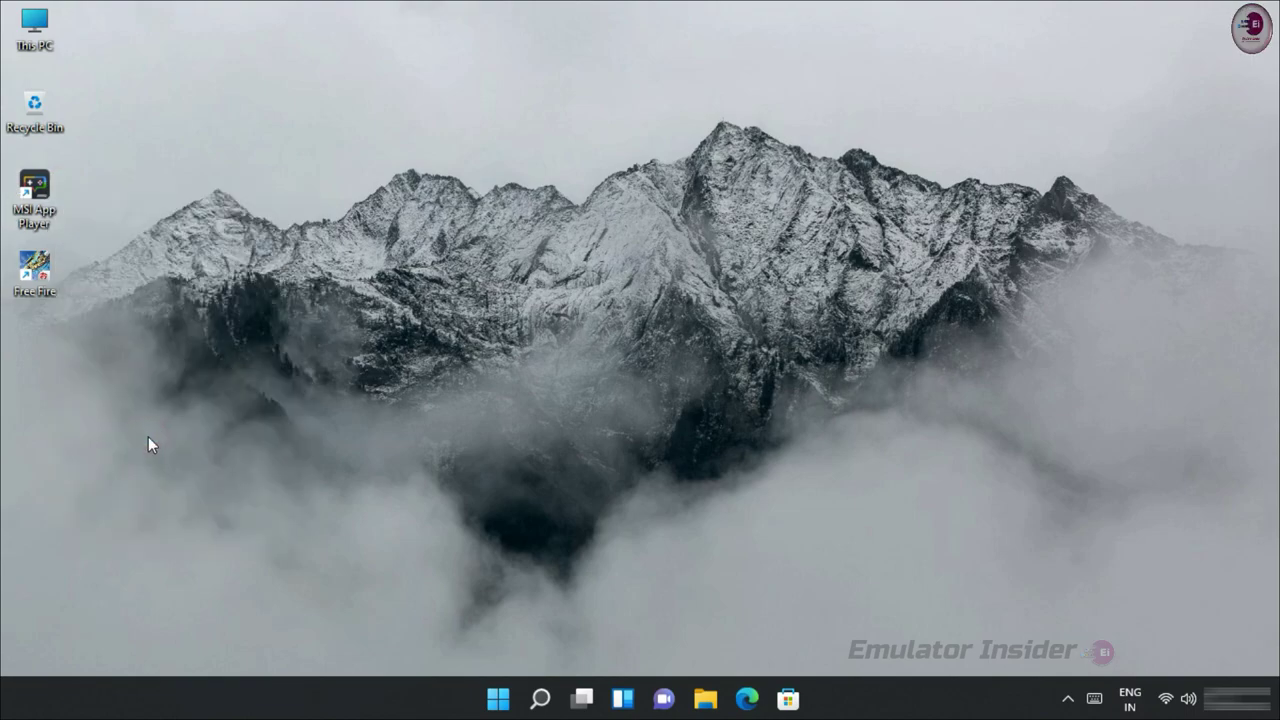
left_click_drag(231, 158, 293, 58)
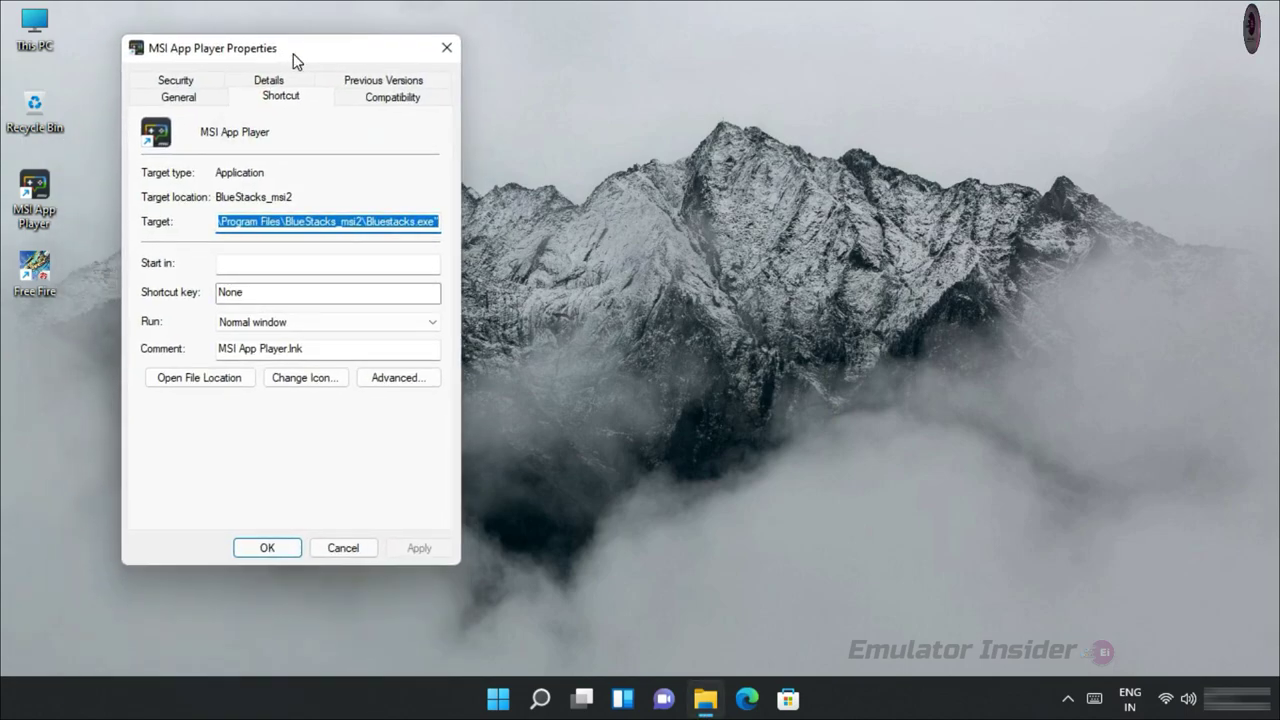
left_click(396, 104)
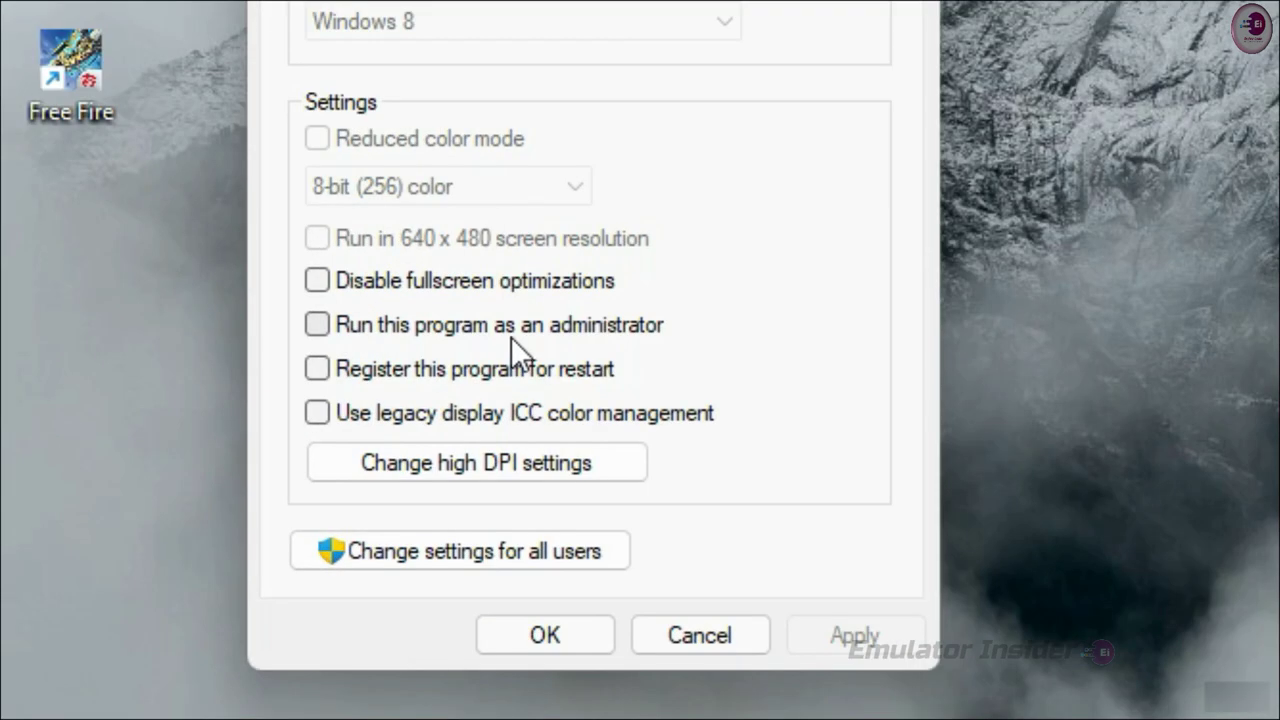
left_click(318, 335)
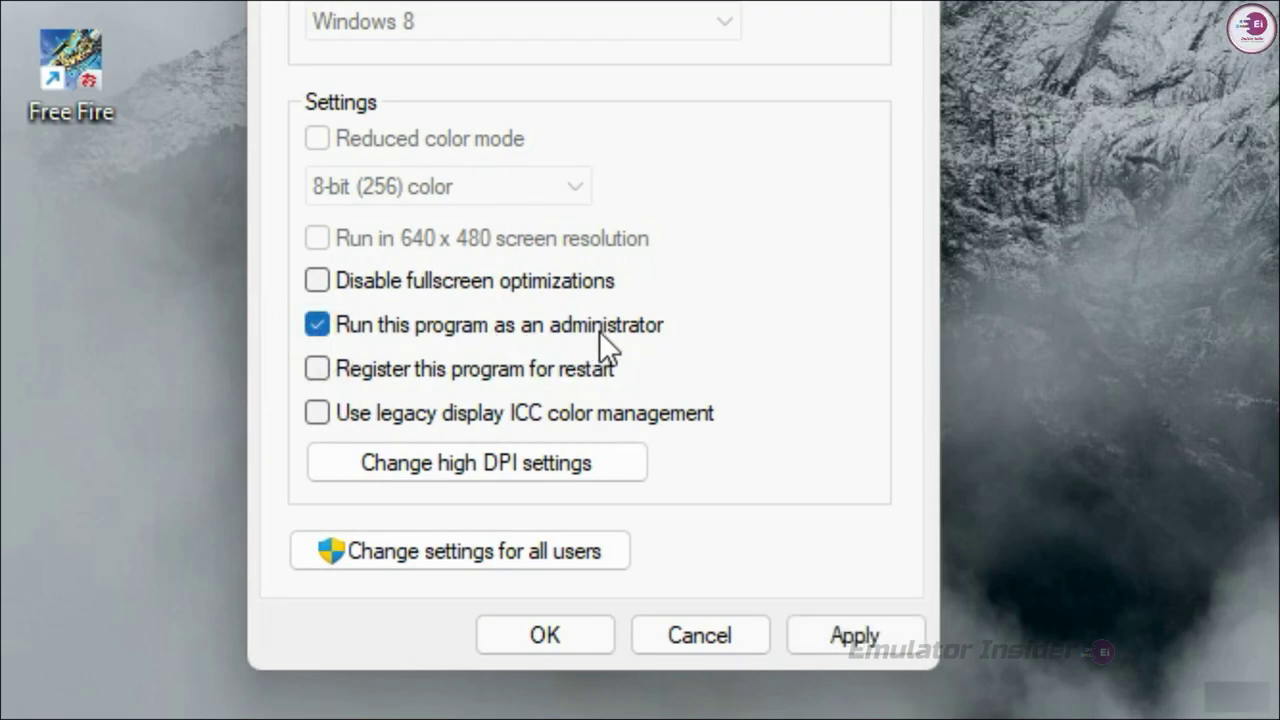
Step: Override the shortcut's high DPI scaling behavior with scaling performed by Application, and apply the compatibility changes
left_click(390, 469)
left_click(428, 356)
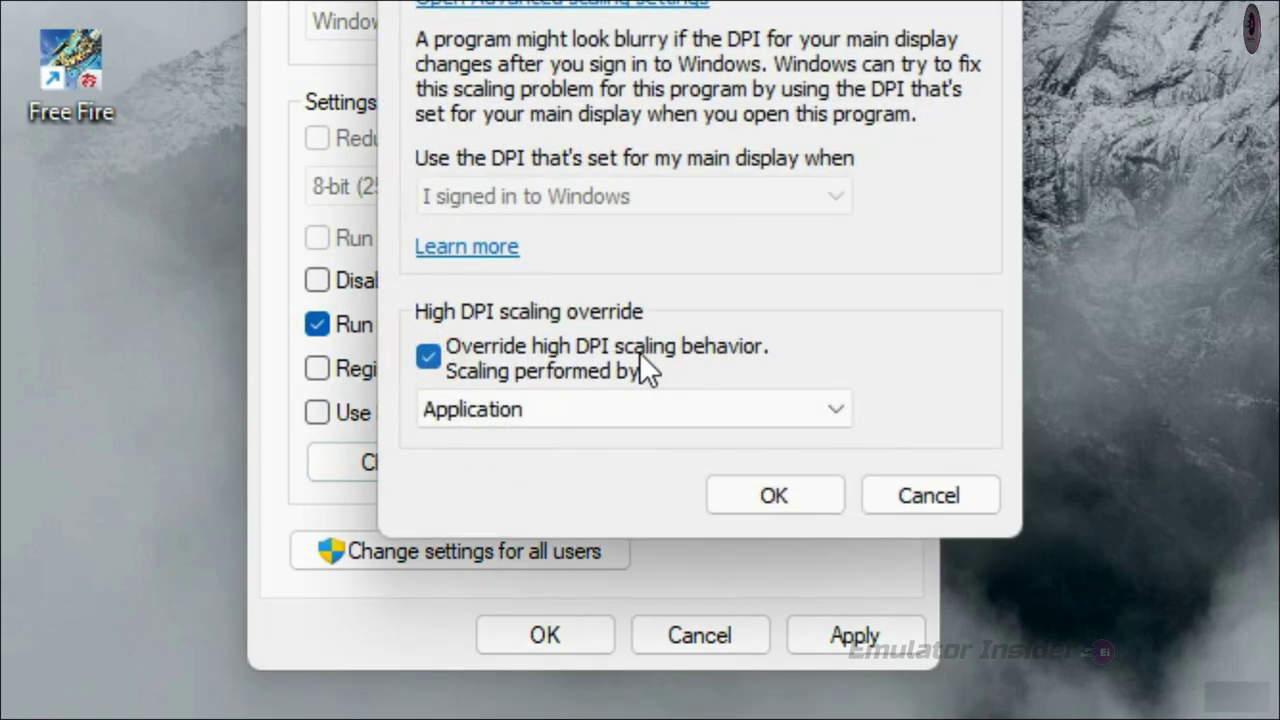
left_click(466, 416)
left_click(449, 440)
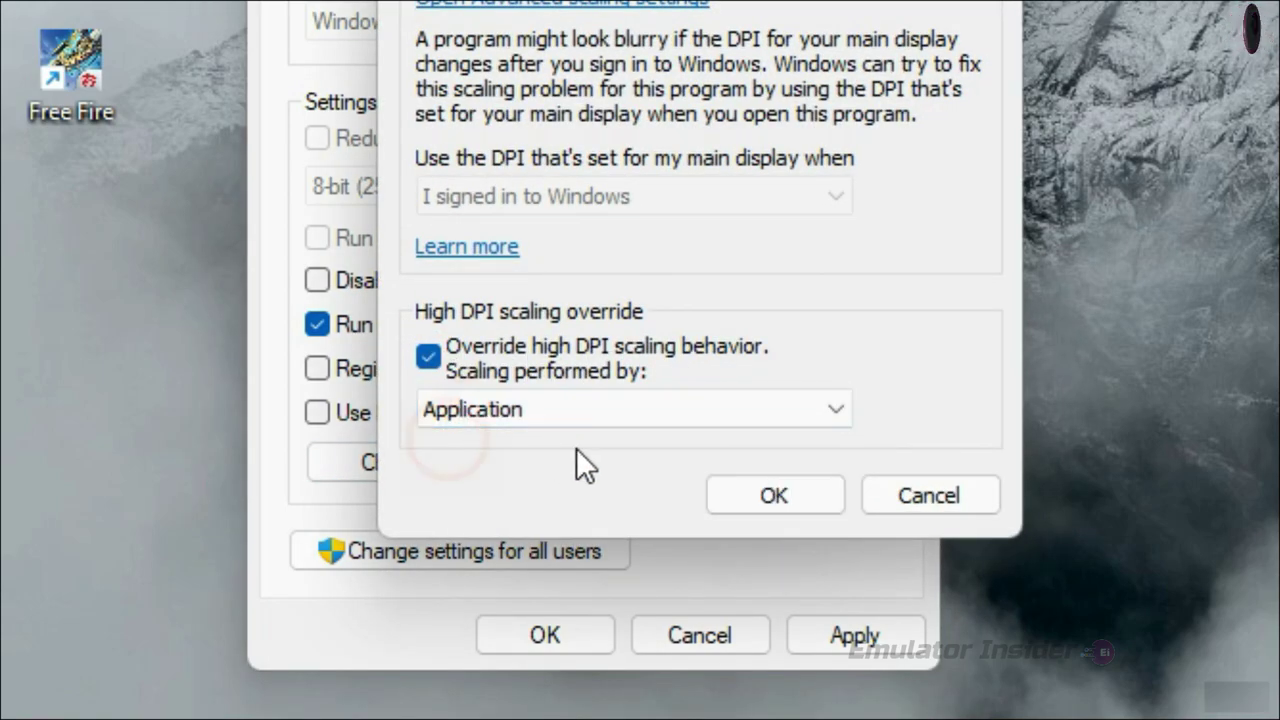
left_click(766, 505)
left_click(890, 638)
left_click(570, 639)
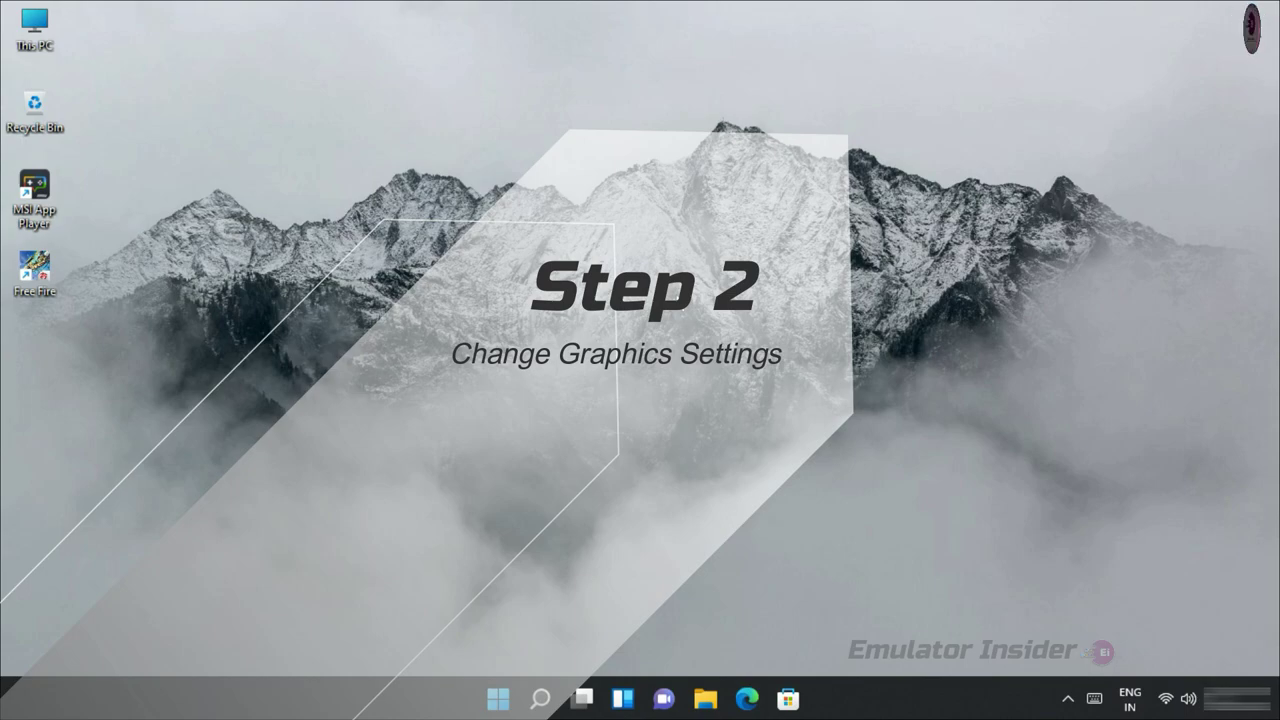
Step: Search Windows for "Graphics Settings" and open the matching system settings page
left_click(537, 702)
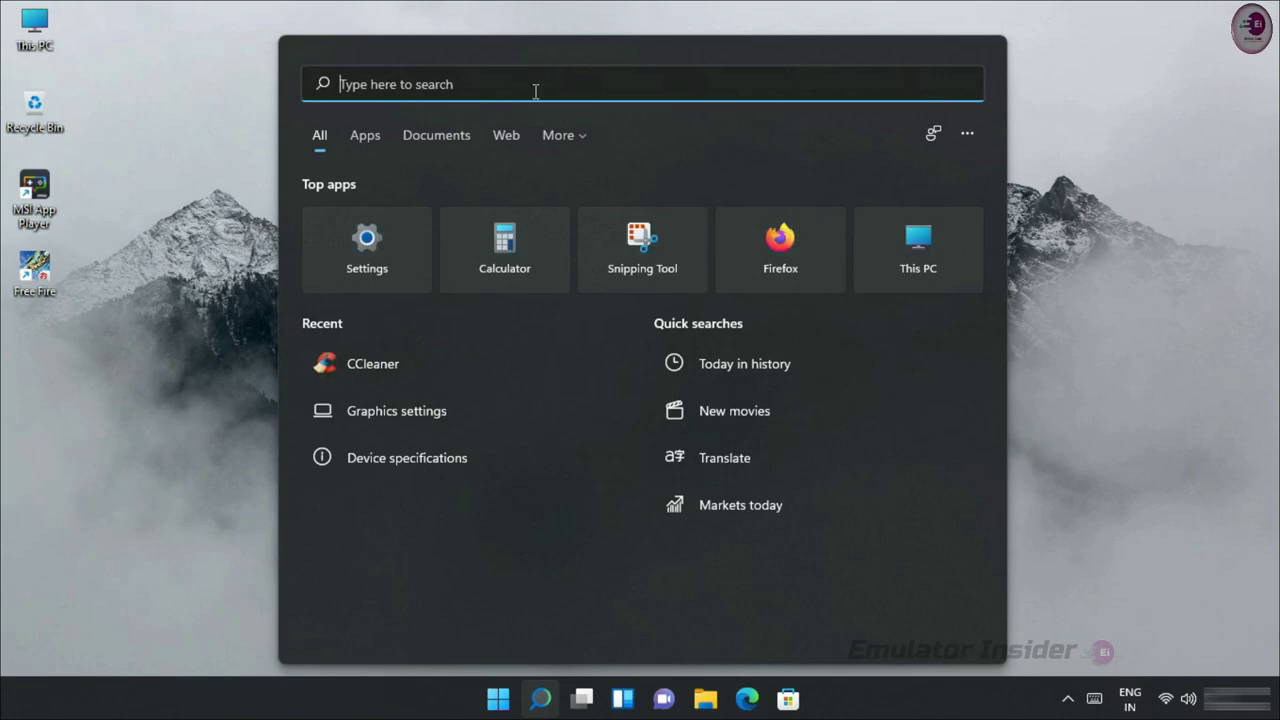
type("Graphics Set")
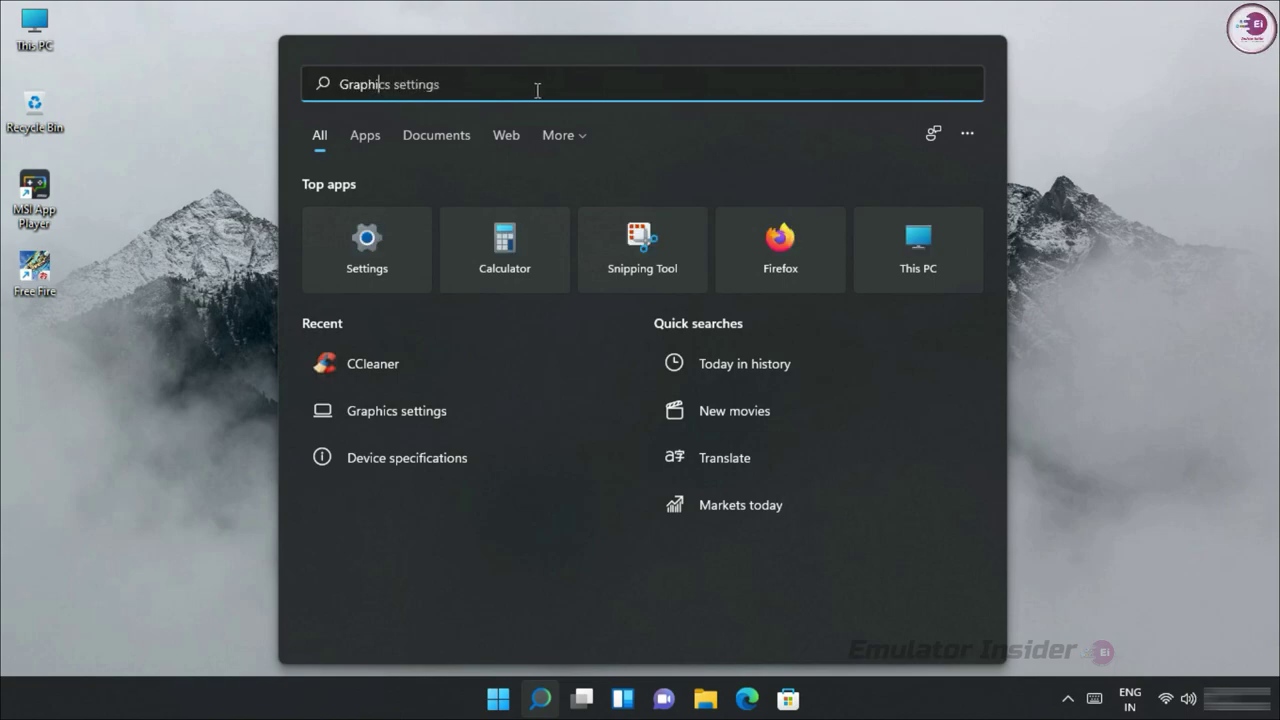
type("tings")
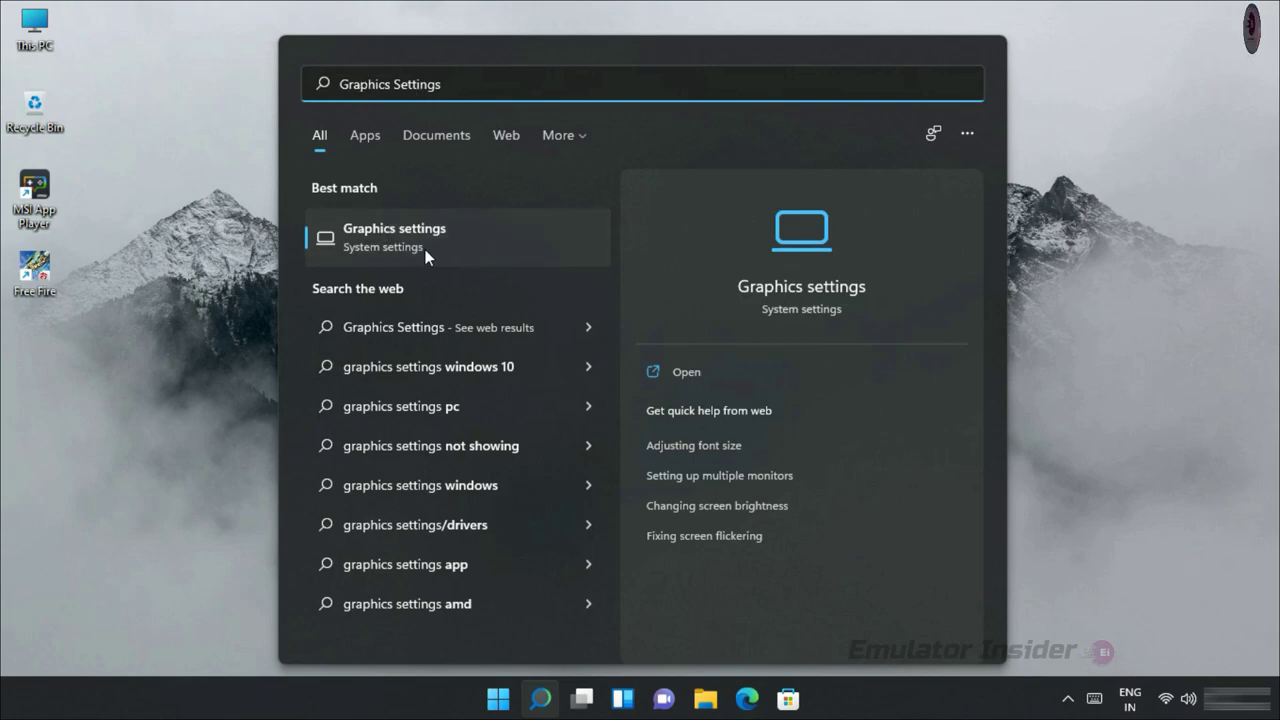
left_click(478, 240)
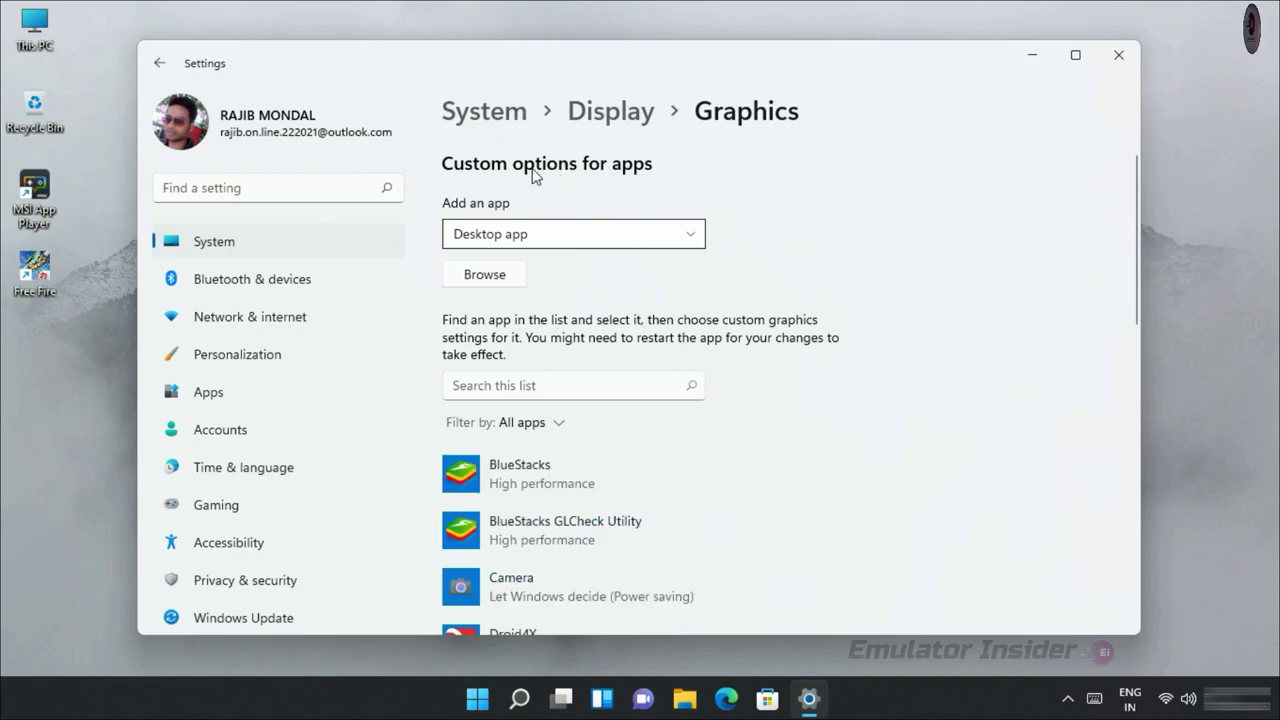
Step: Add the Free Fire desktop shortcut as a desktop app to the custom graphics options
left_click(497, 282)
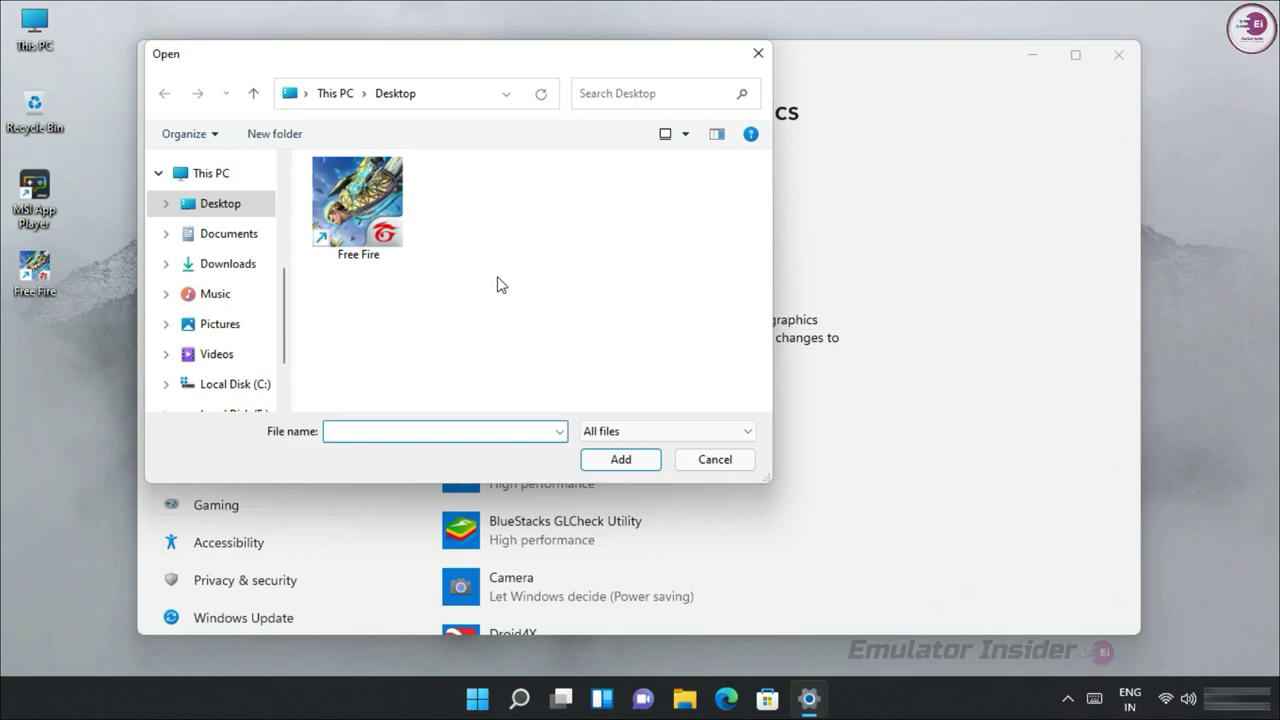
left_click(352, 215)
left_click(45, 285)
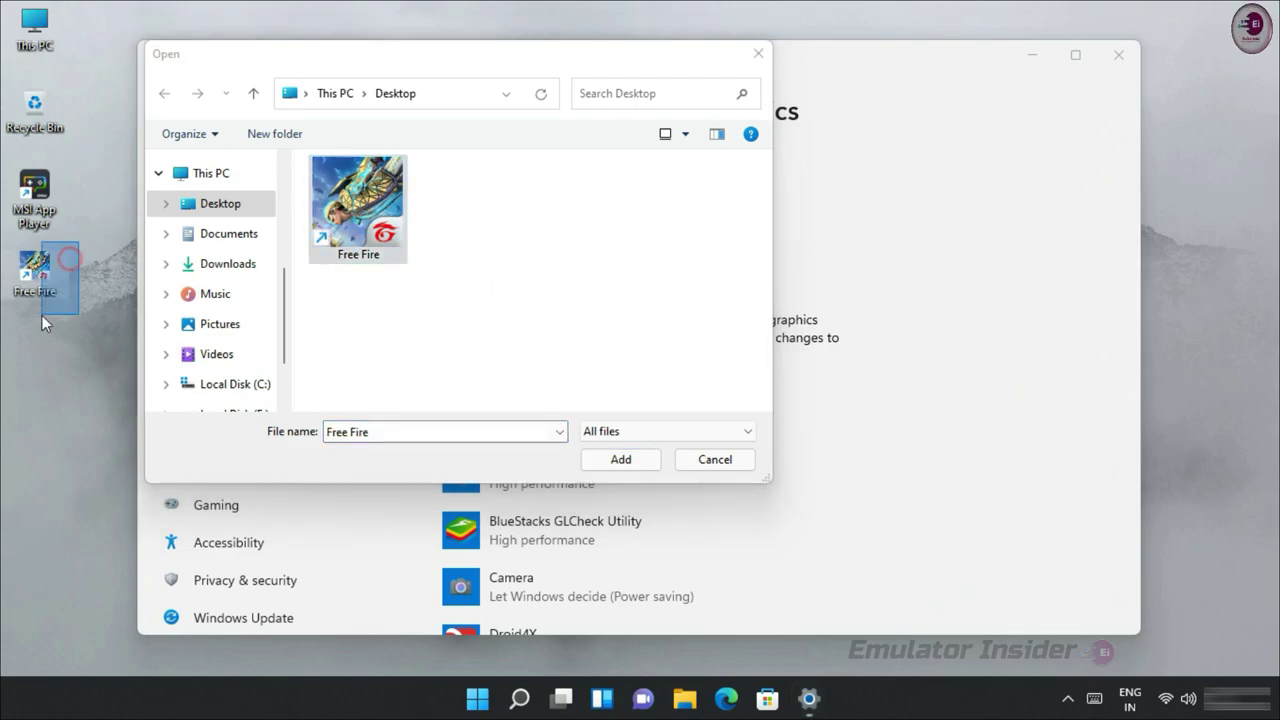
left_click(621, 459)
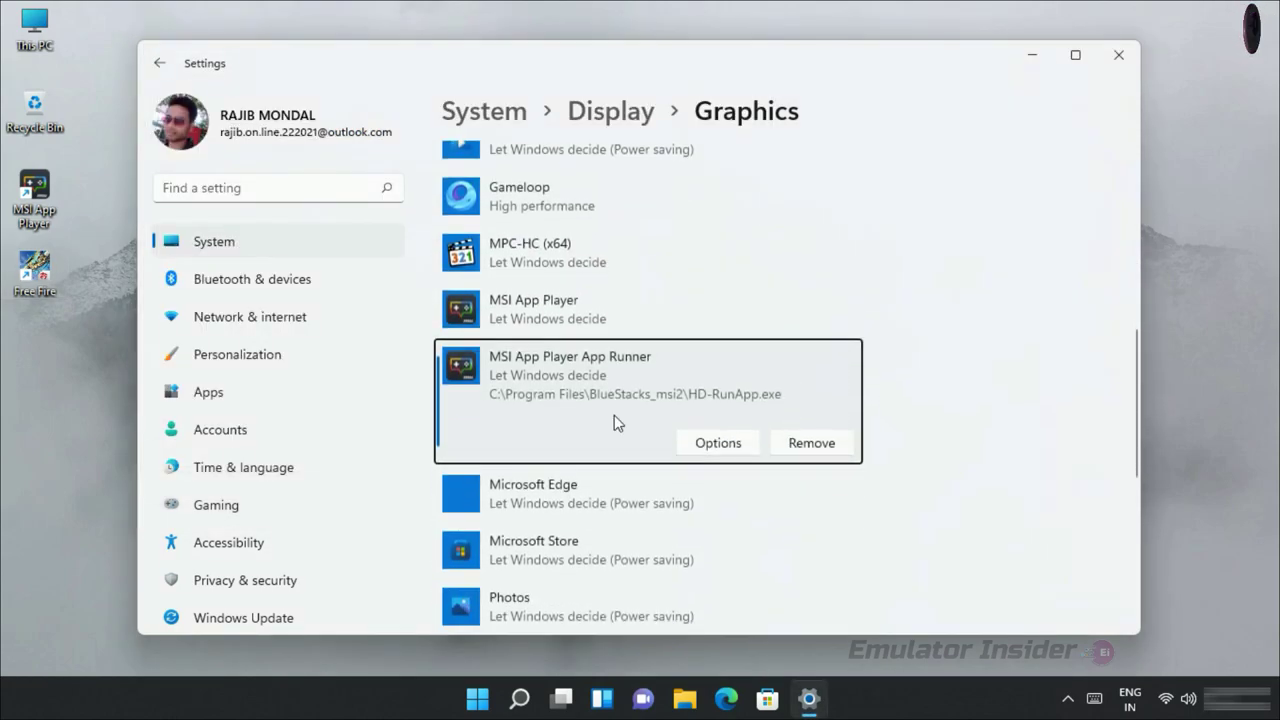
Step: Set the graphics preference of MSI App Player to High performance and save it
left_click(533, 313)
left_click(537, 429)
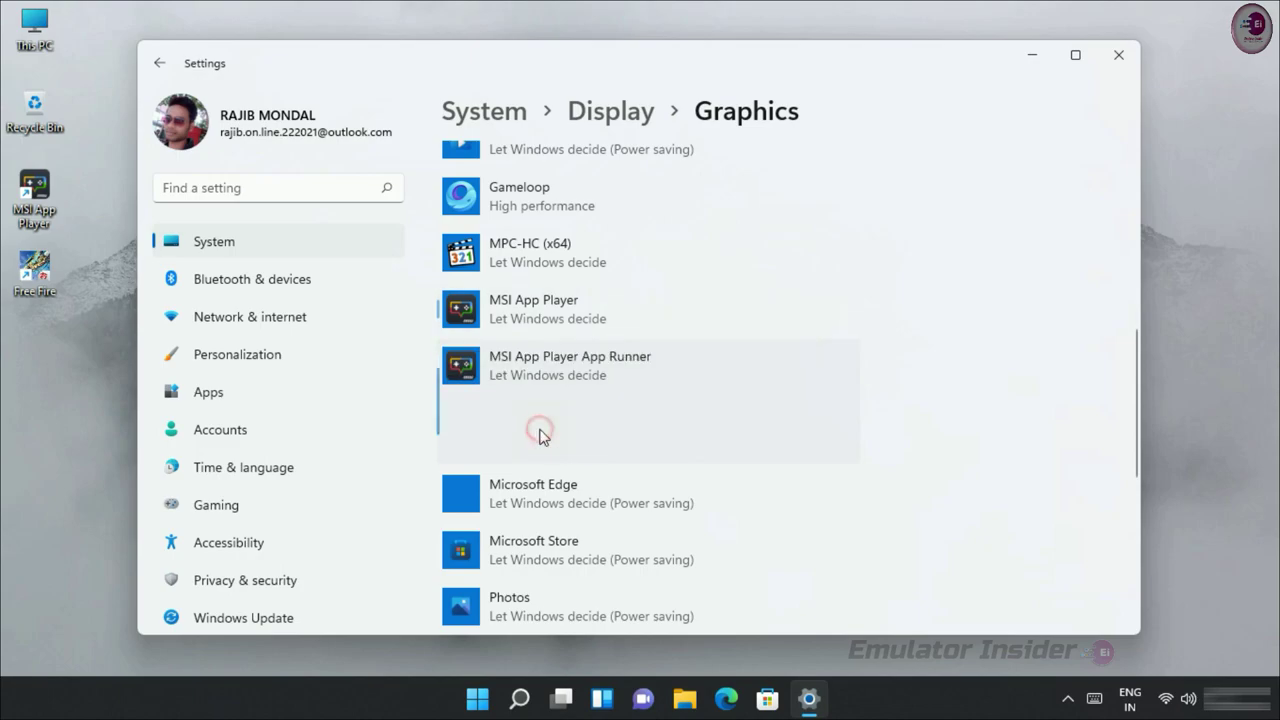
left_click(545, 320)
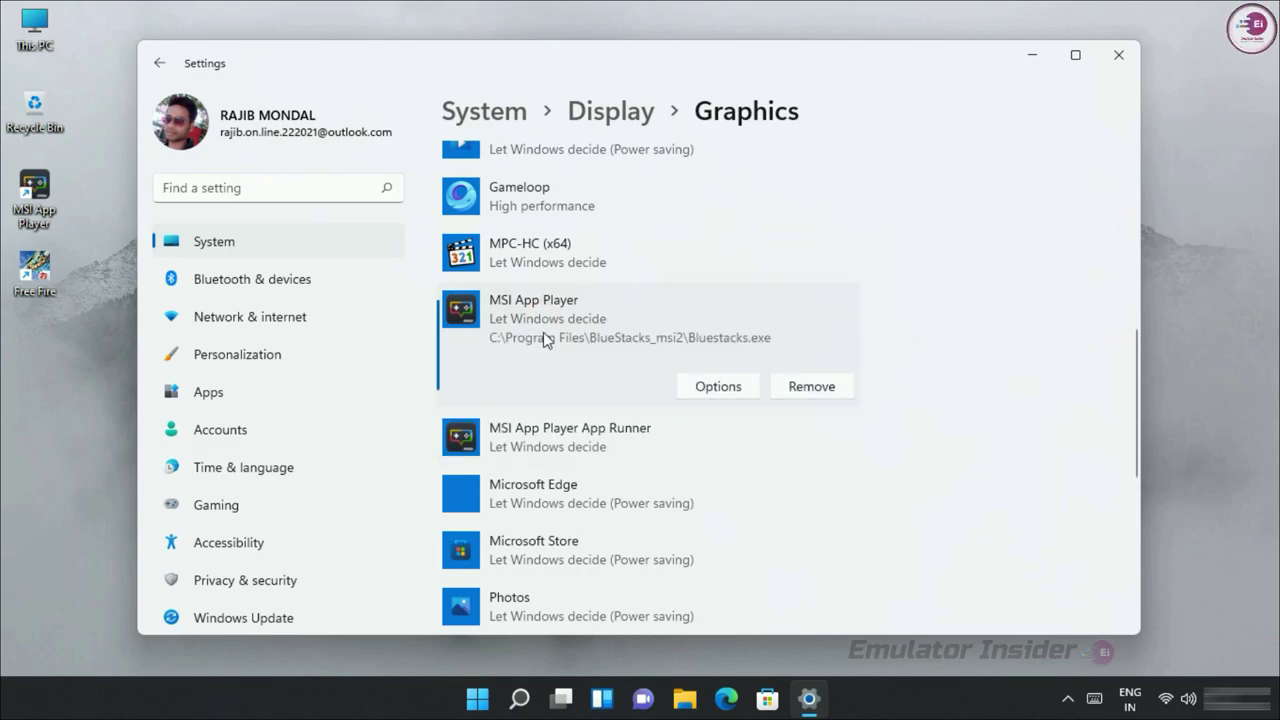
left_click(718, 387)
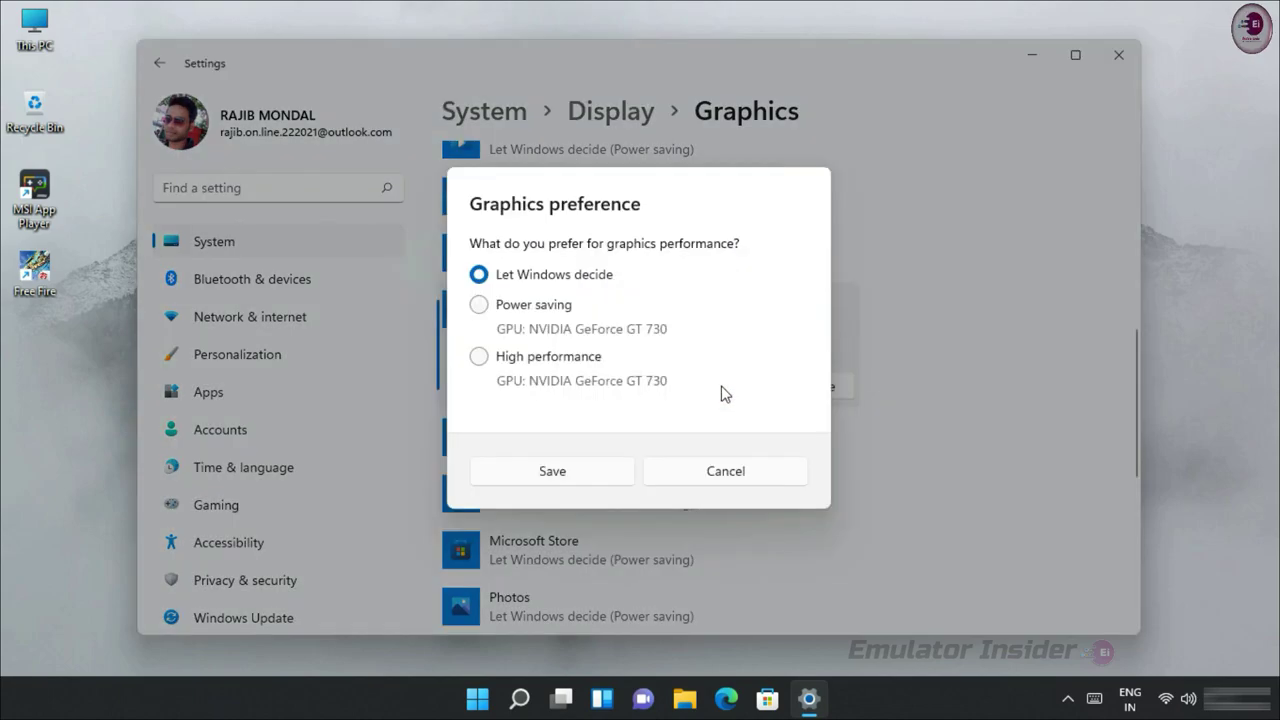
left_click(479, 356)
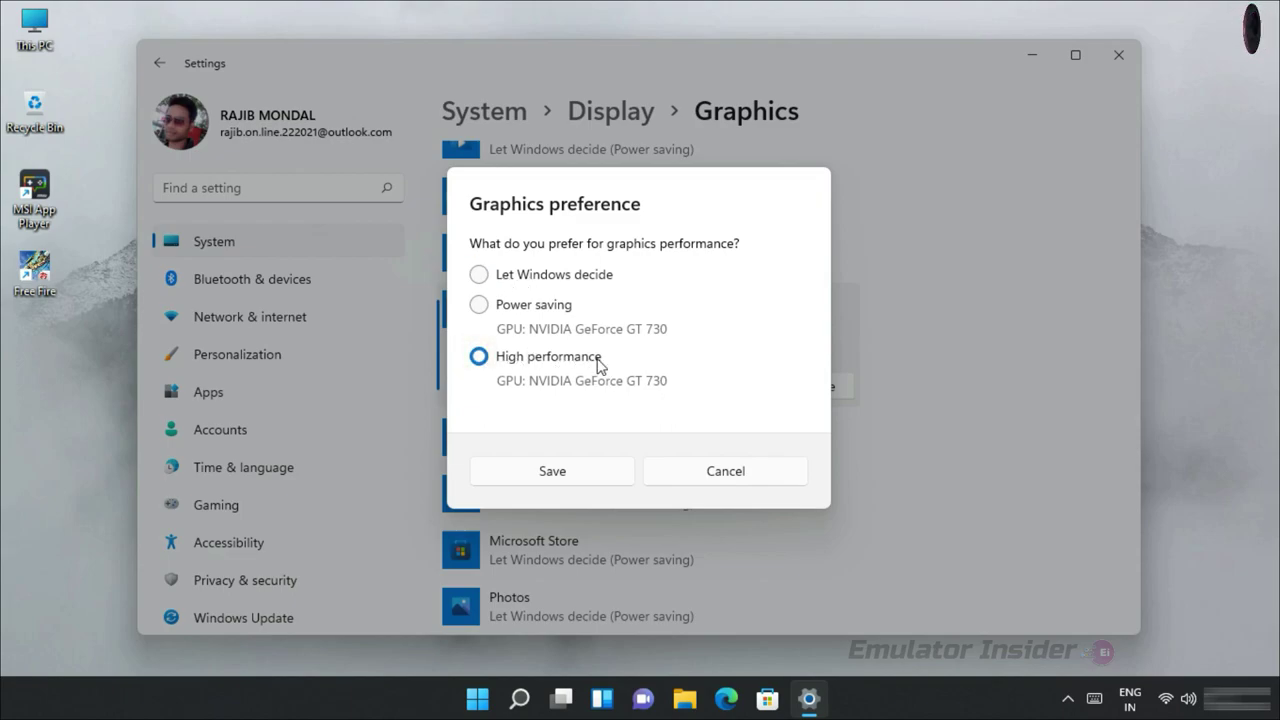
left_click(590, 471)
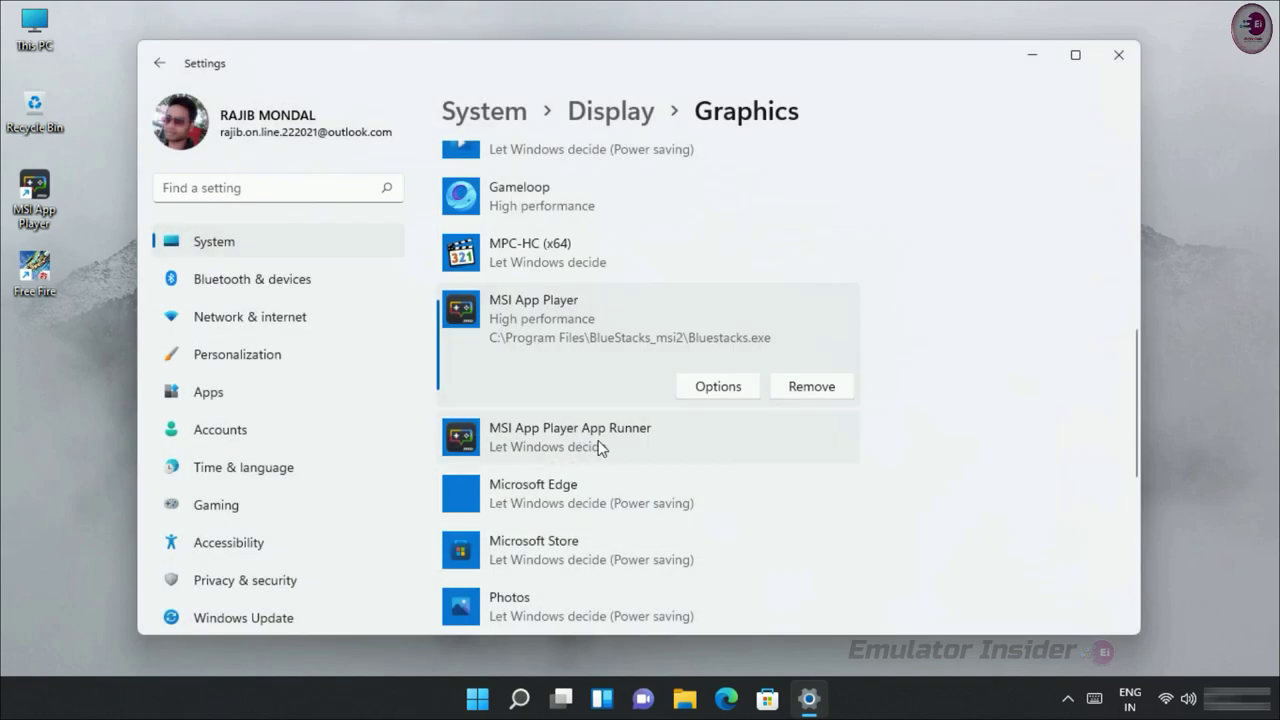
Step: Save High performance as the graphics preference of MSI App Player App Runner and close Settings
left_click(598, 448)
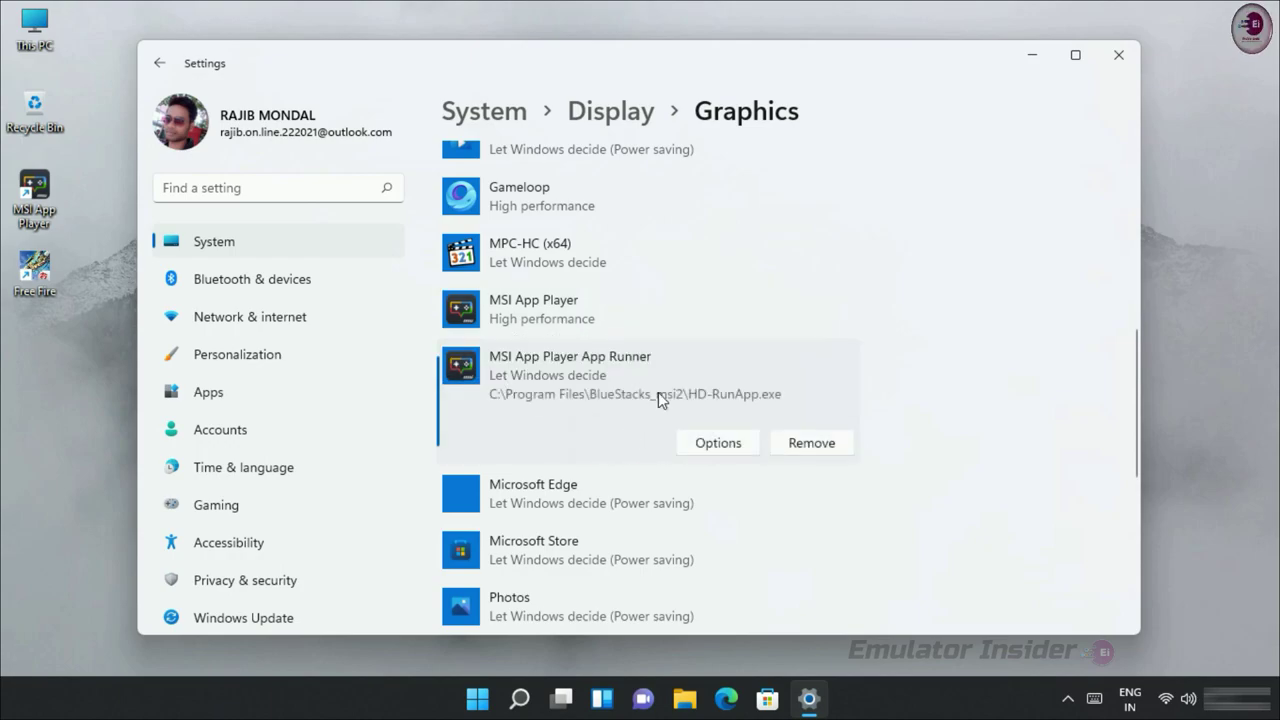
left_click(707, 450)
left_click(479, 356)
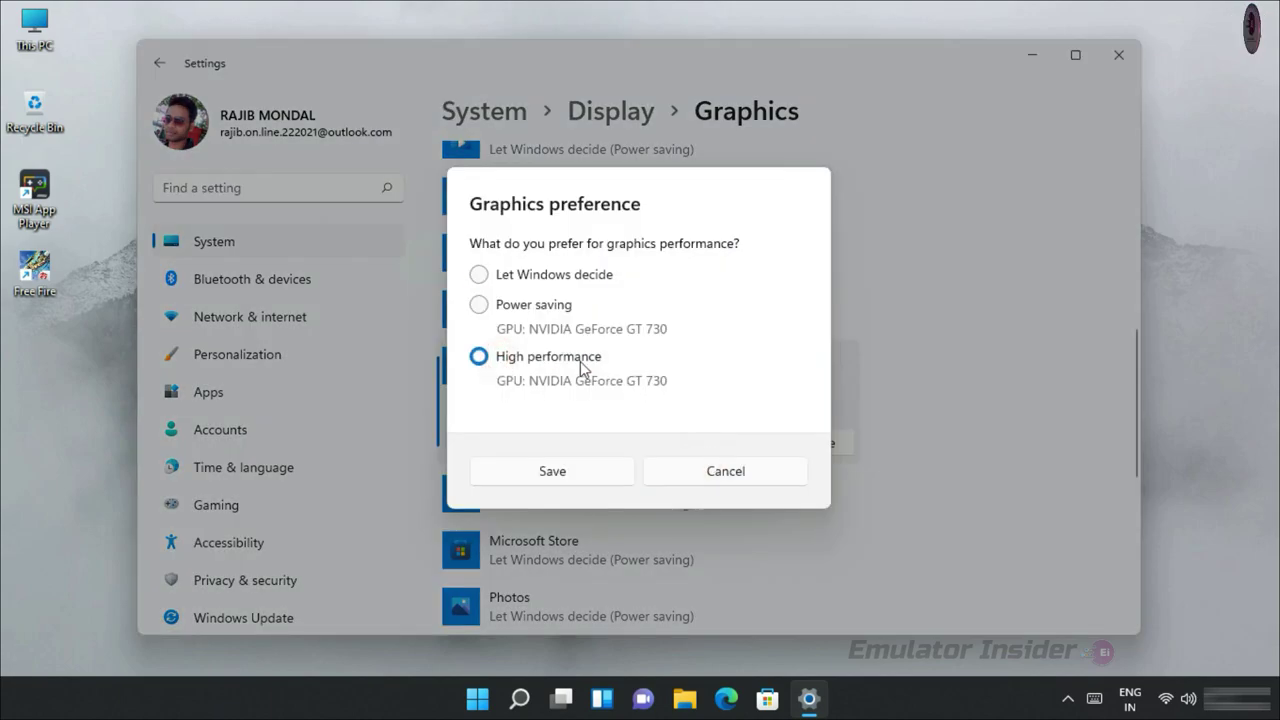
left_click(563, 468)
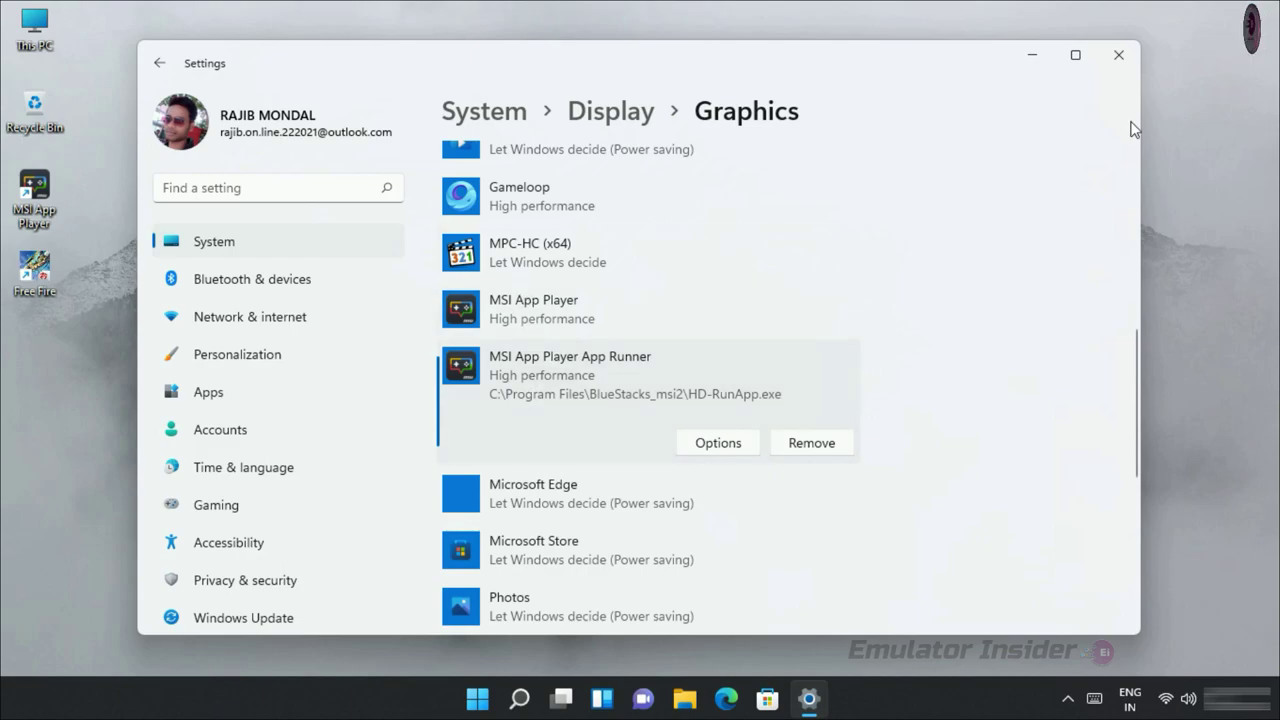
left_click(1118, 55)
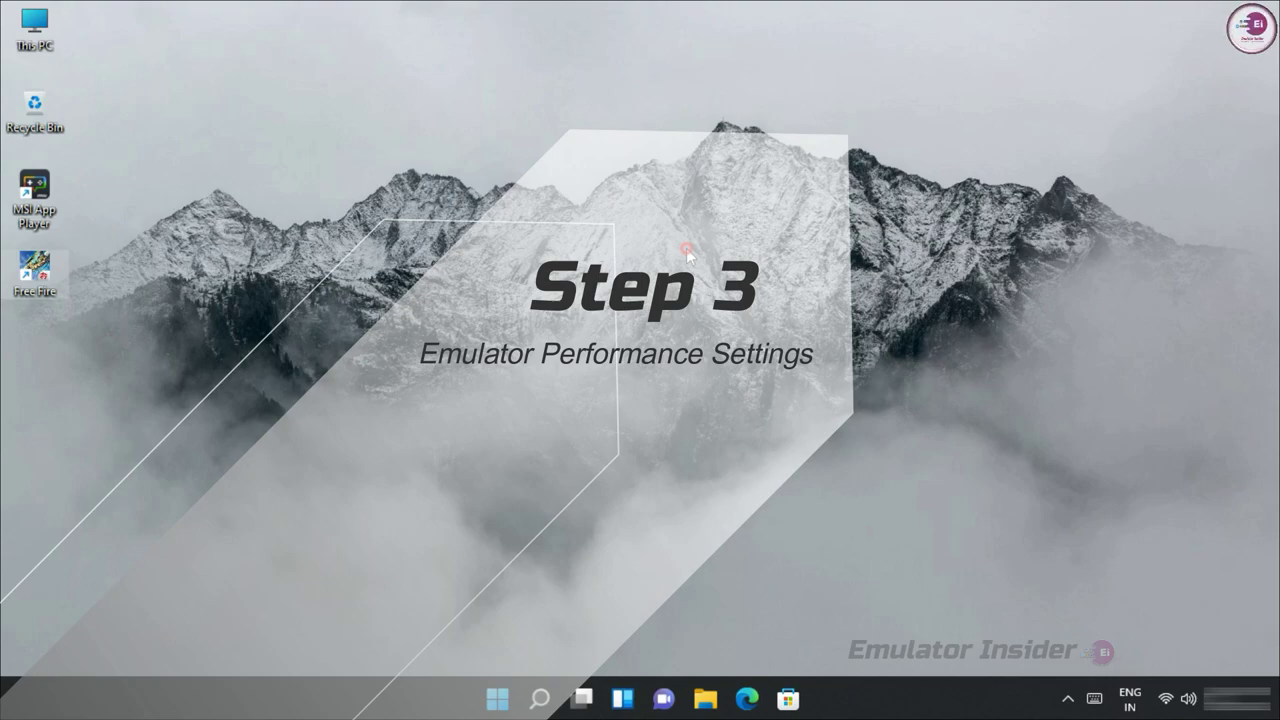
Step: Launch MSI App Player and check the CPU allocation options in its engine performance settings
double_click(38, 190)
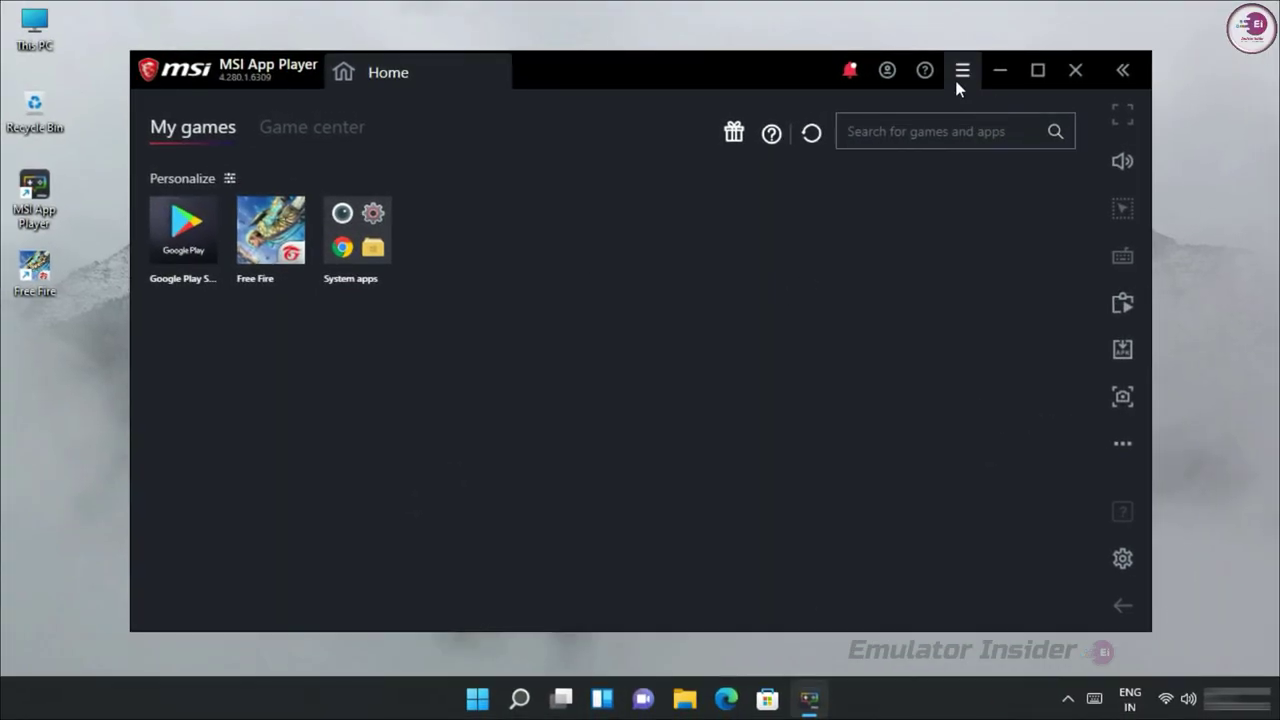
left_click(961, 72)
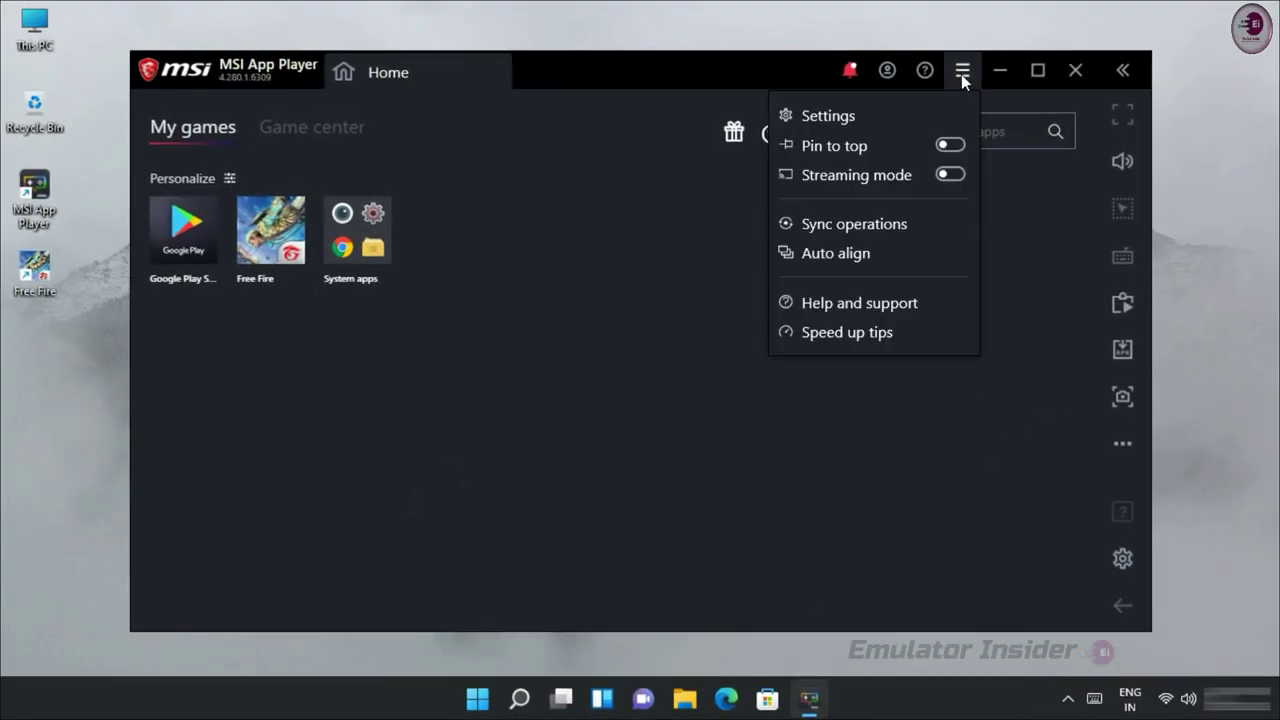
left_click(899, 117)
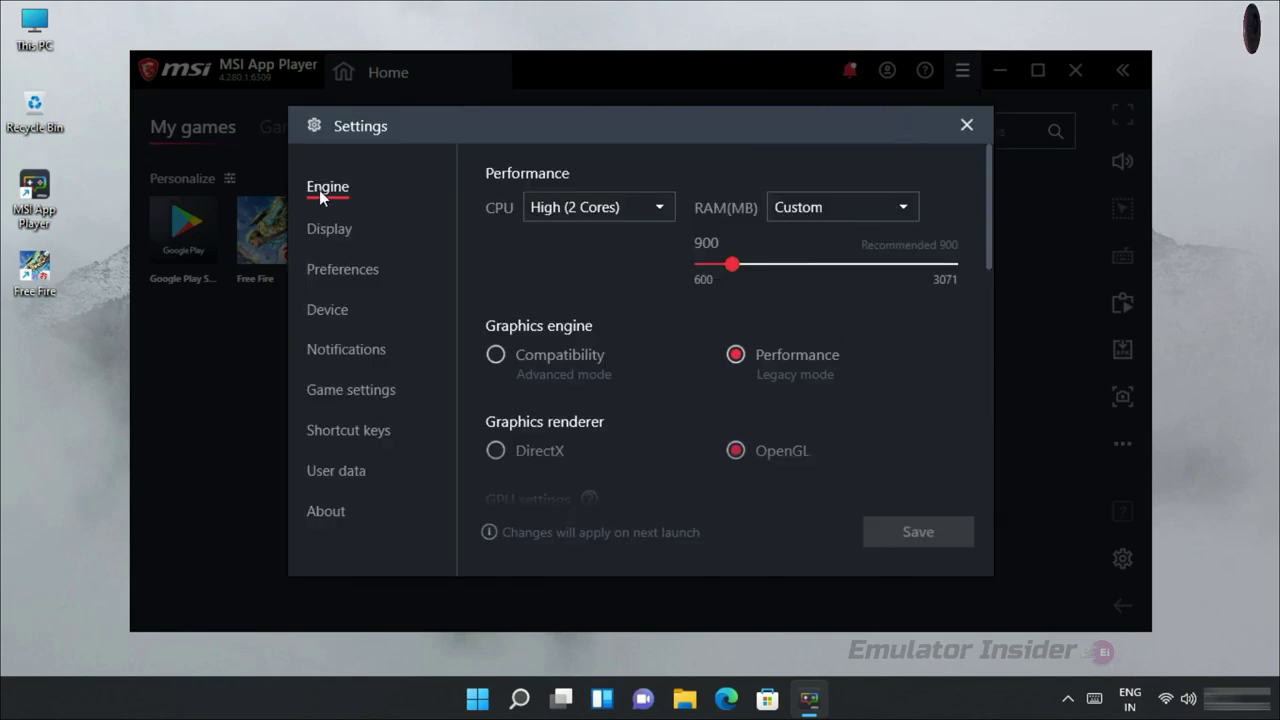
left_click(659, 208)
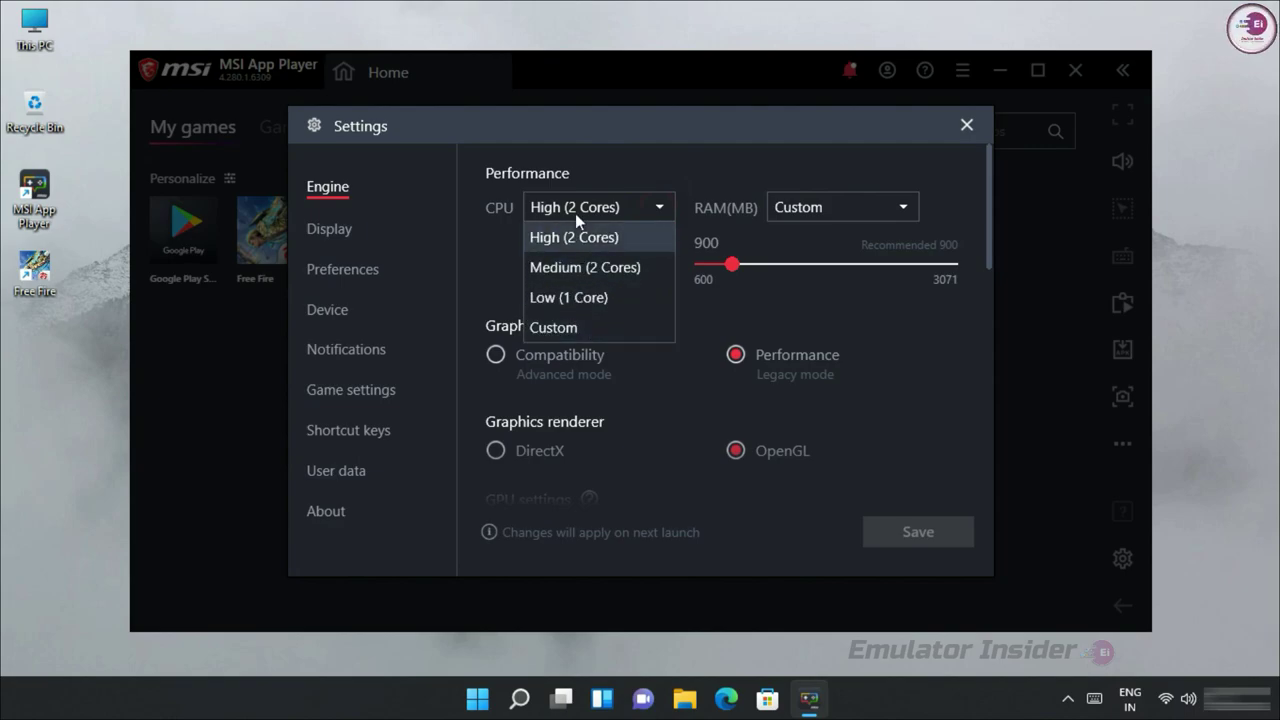
left_click(489, 241)
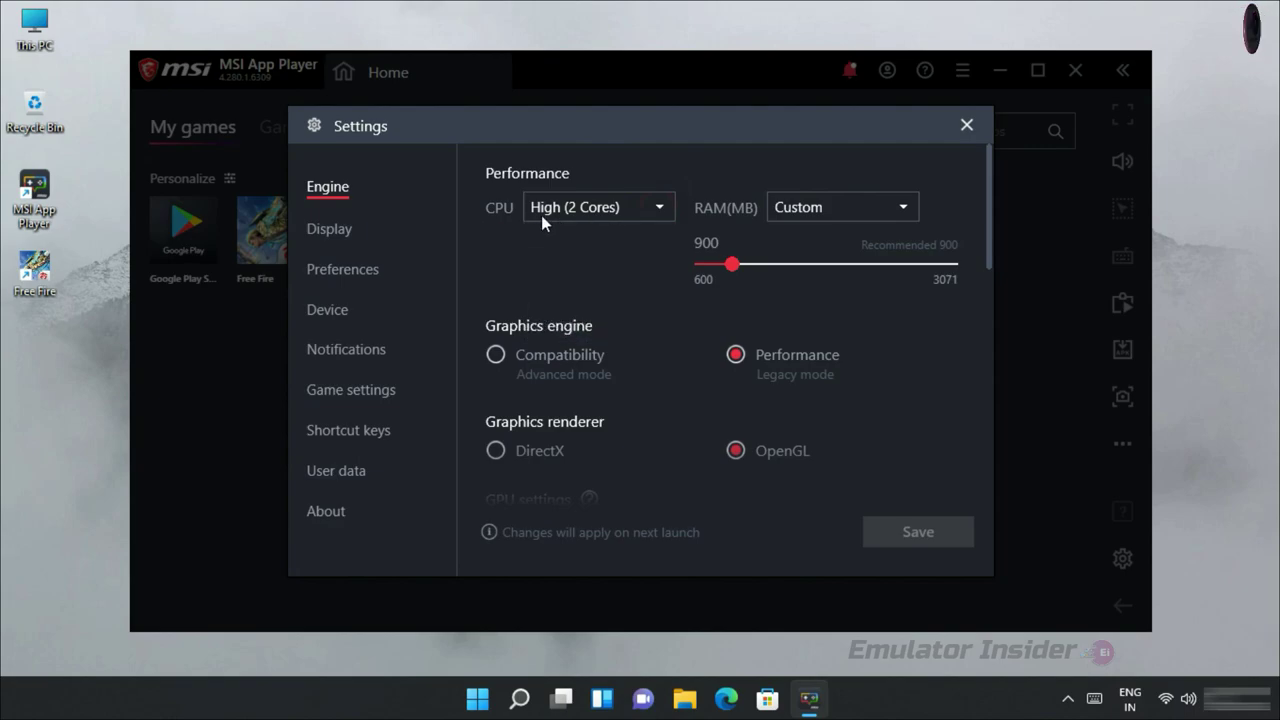
Step: Check the processor's core count in Task Manager and set the emulator's CPU allocation to Low (1 Core)
right_click(478, 695)
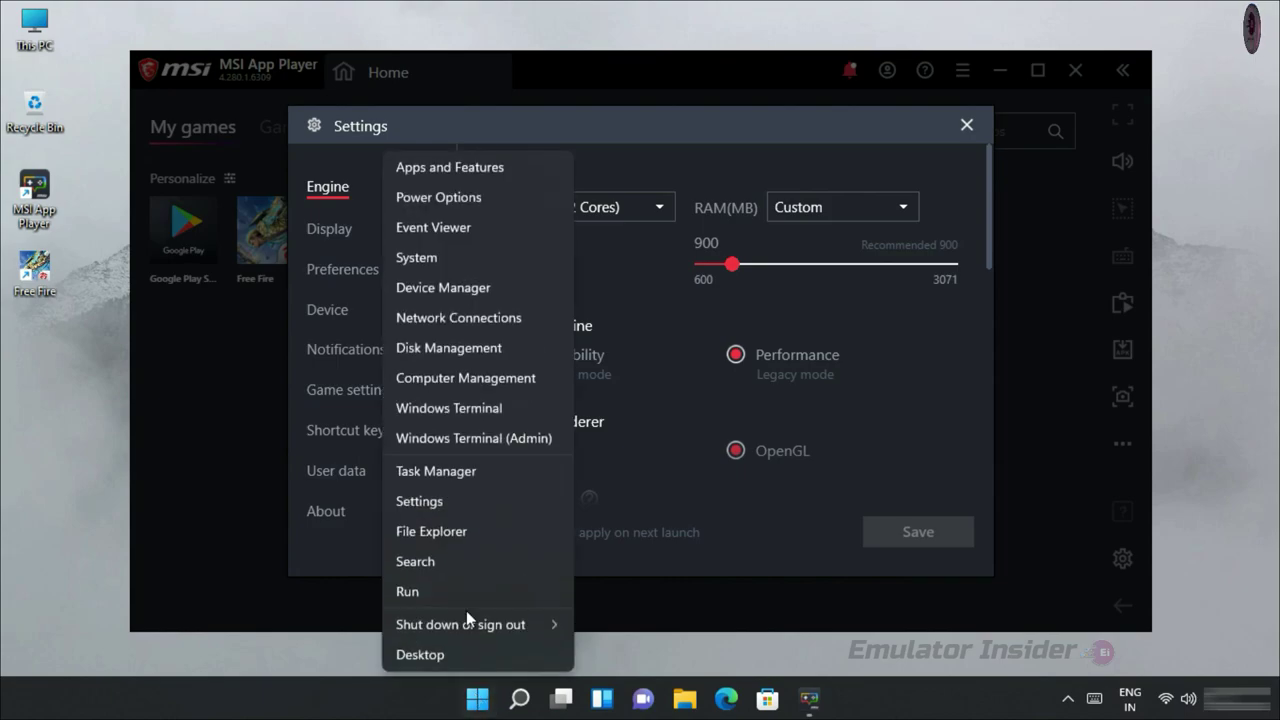
left_click(443, 477)
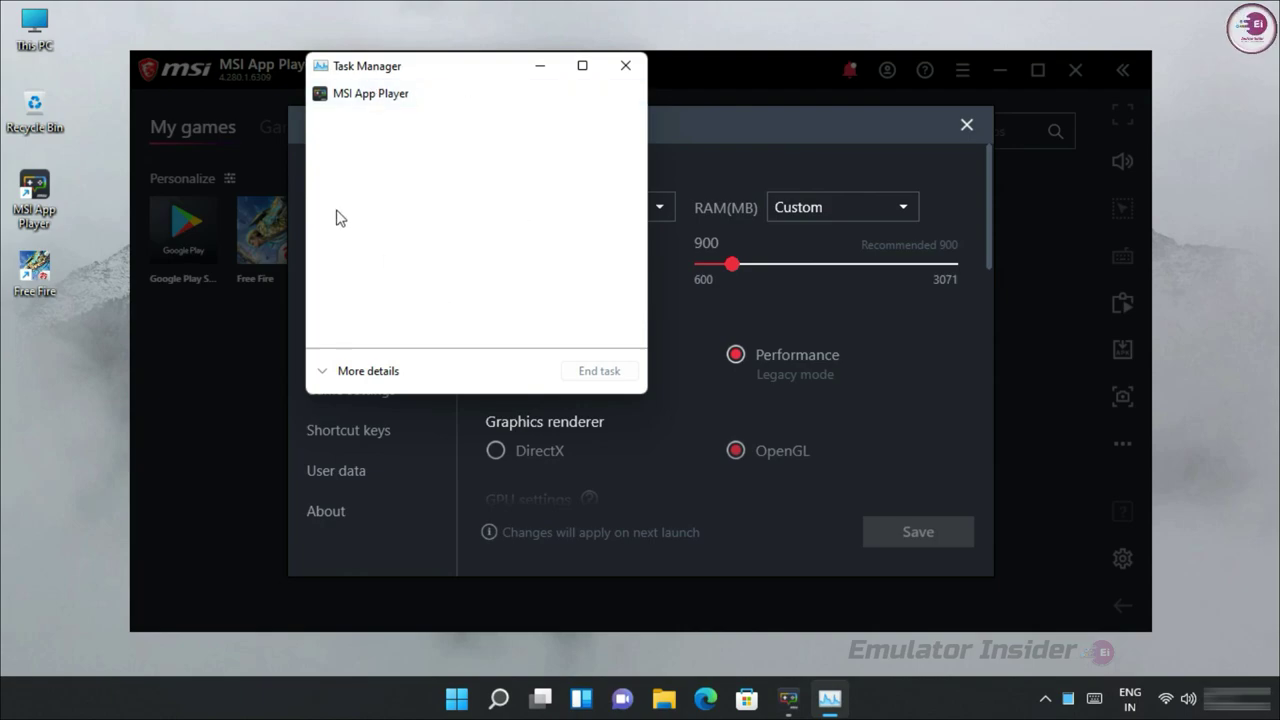
left_click(366, 371)
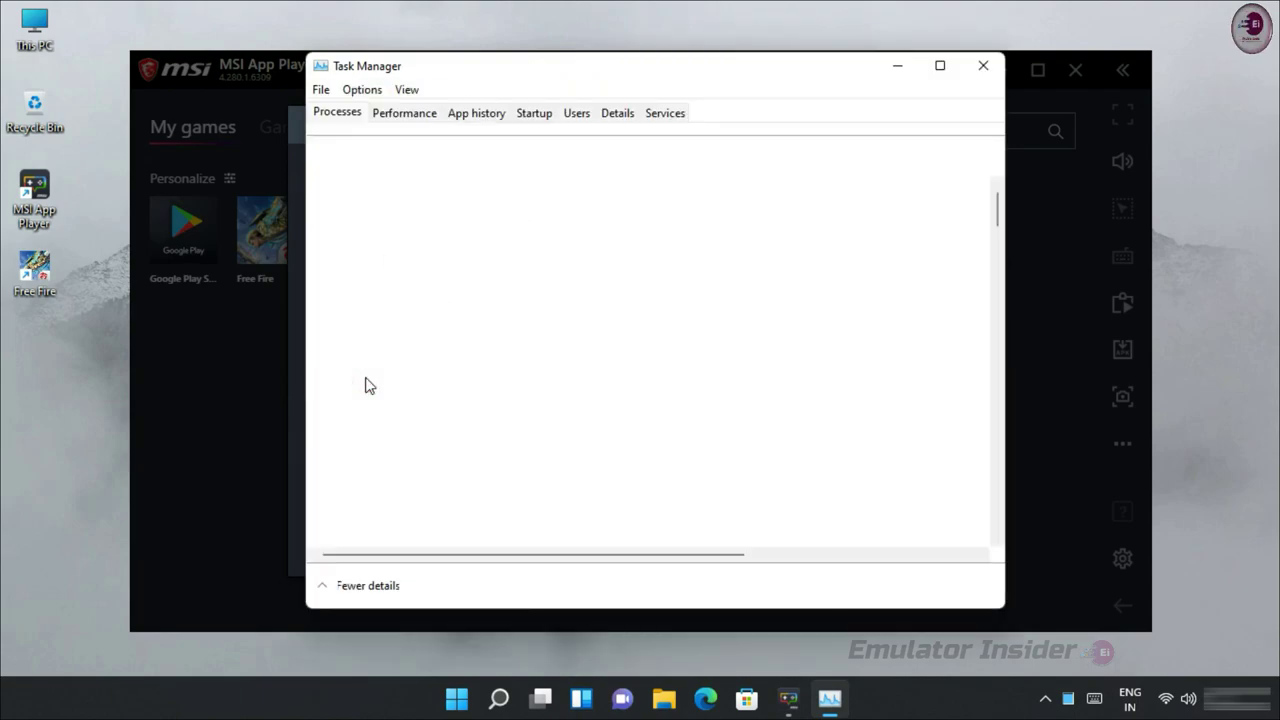
left_click(382, 116)
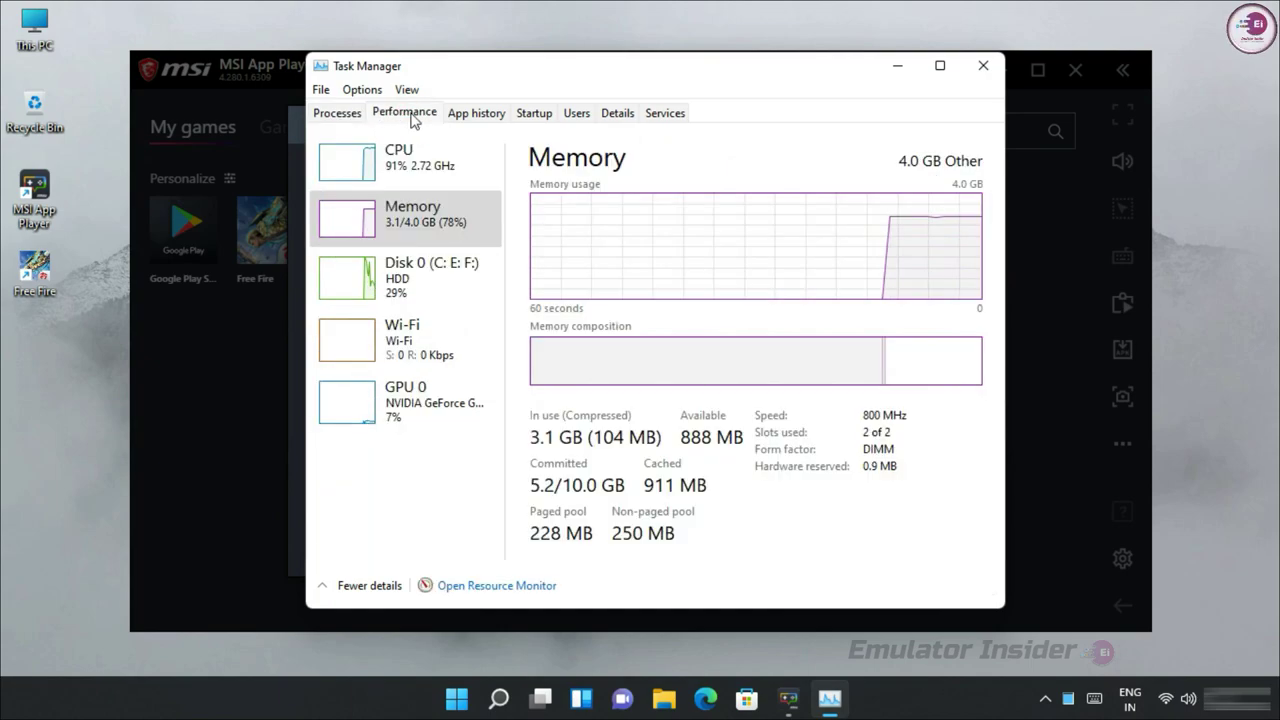
left_click(445, 170)
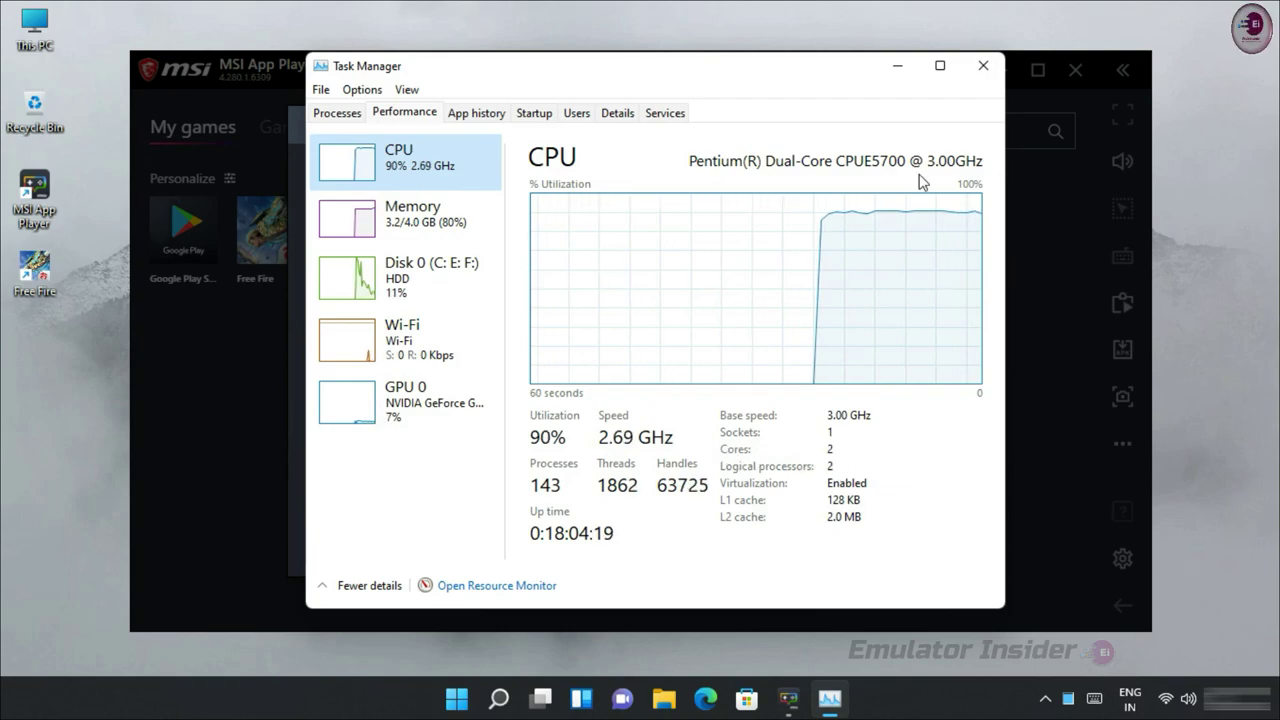
left_click(896, 66)
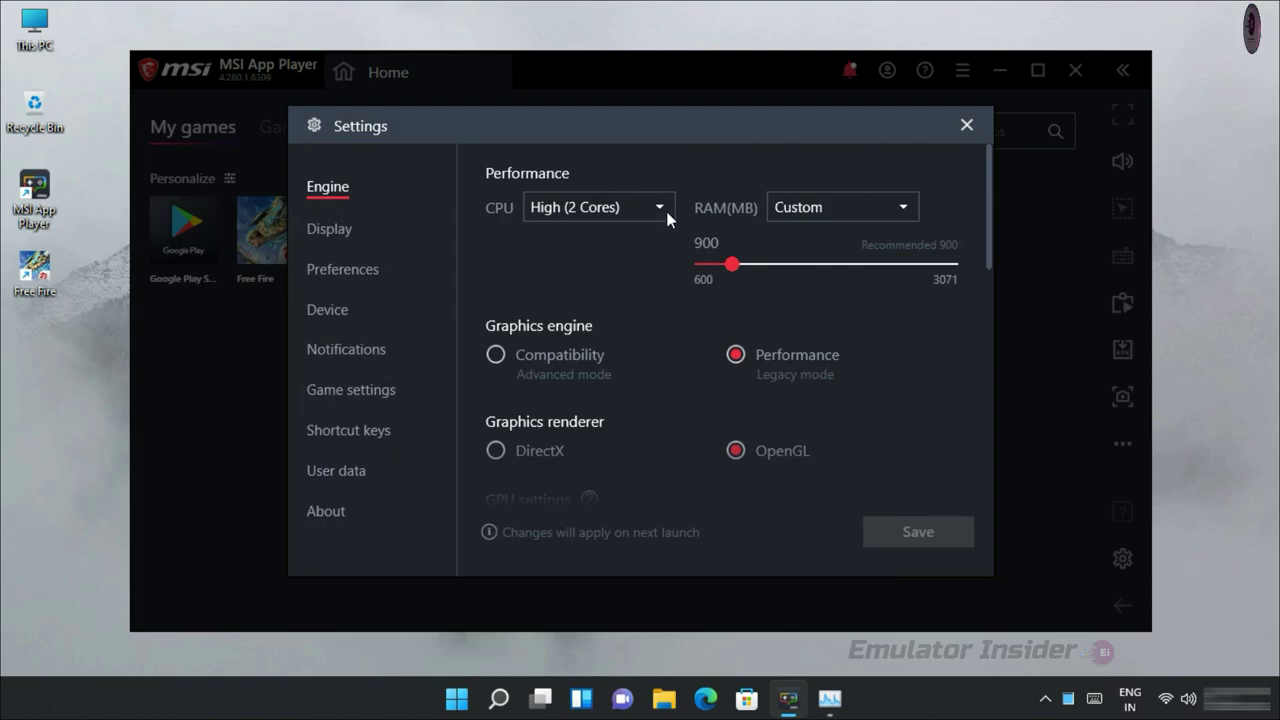
left_click(662, 210)
left_click(560, 301)
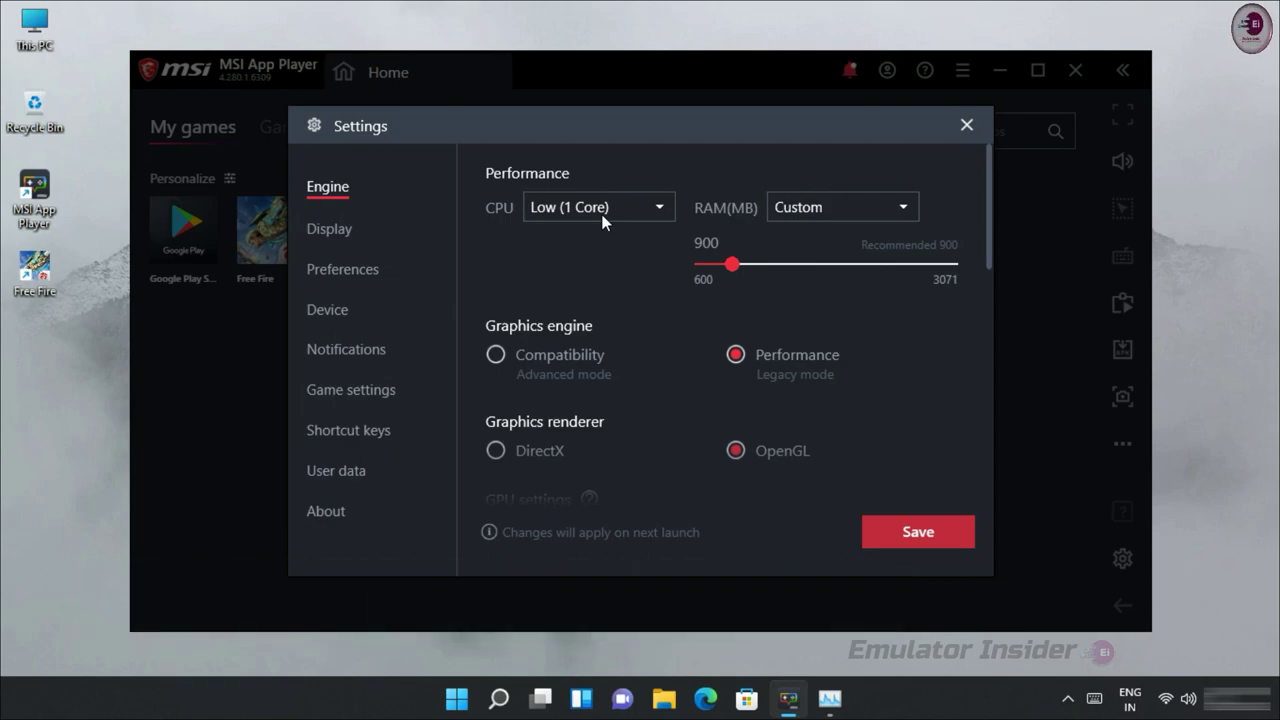
Step: Check the computer's memory capacity in Task Manager and set the emulator's RAM allocation to Medium (2 GB)
left_click(829, 699)
left_click(380, 228)
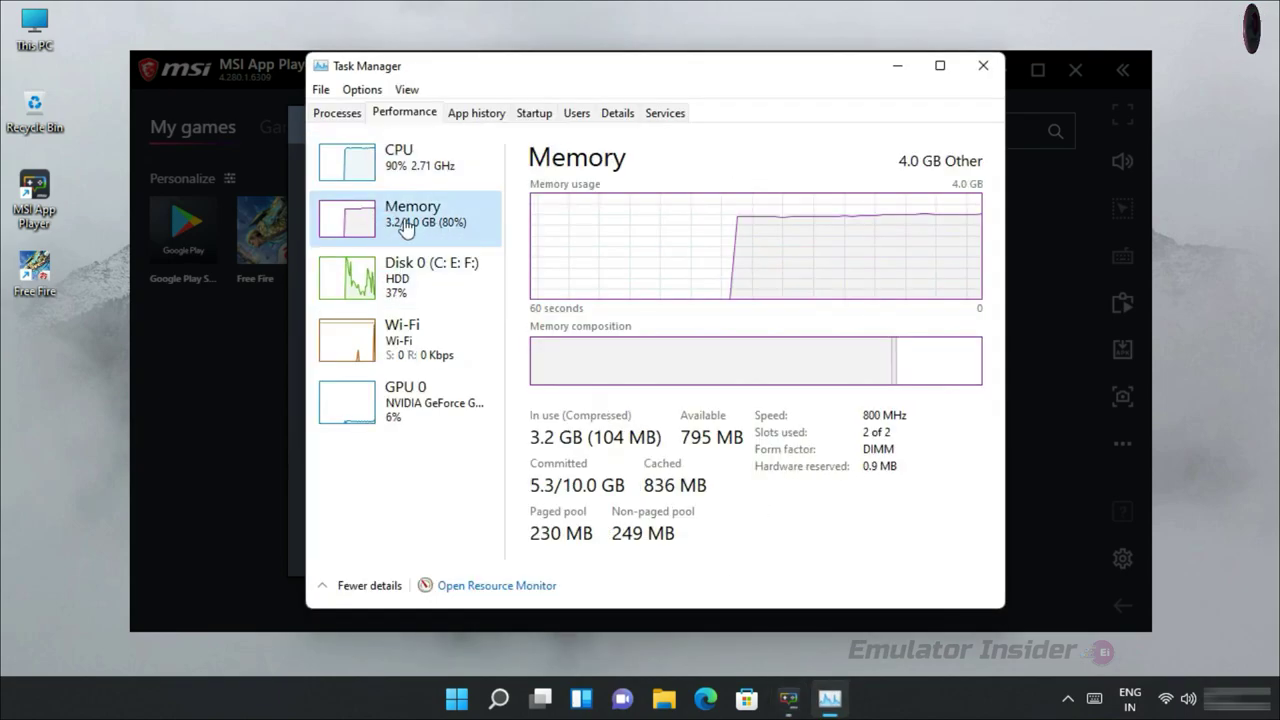
left_click(983, 65)
left_click(902, 209)
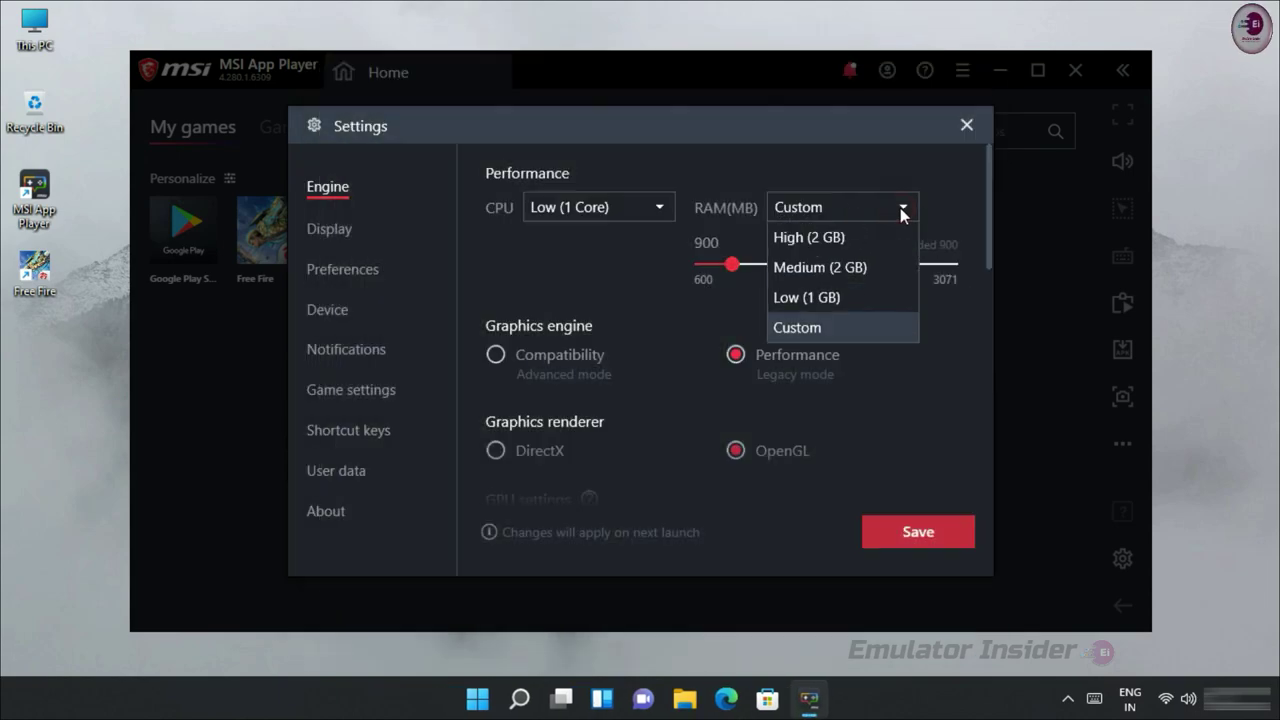
left_click(817, 237)
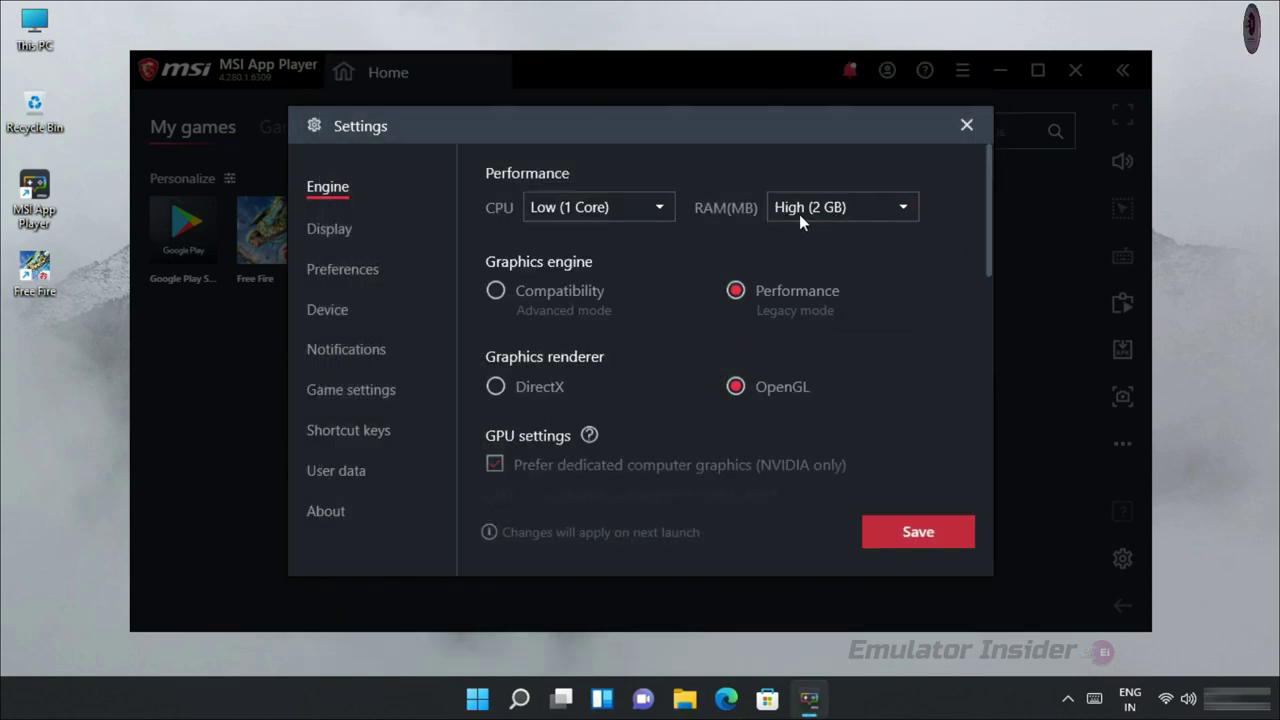
left_click(904, 210)
left_click(785, 270)
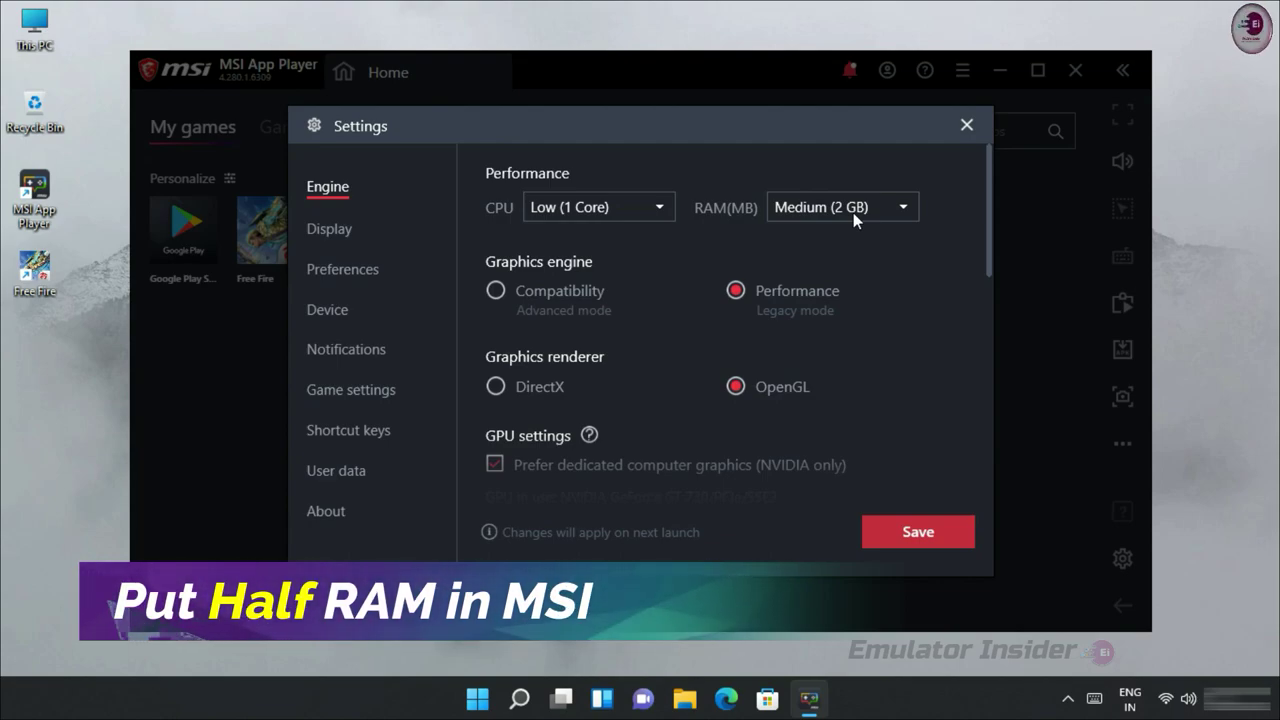
Step: Enable high frame rates at 120 FPS in the engine settings and save the changes with a restart of the emulator
scroll(766, 331, "down", 1)
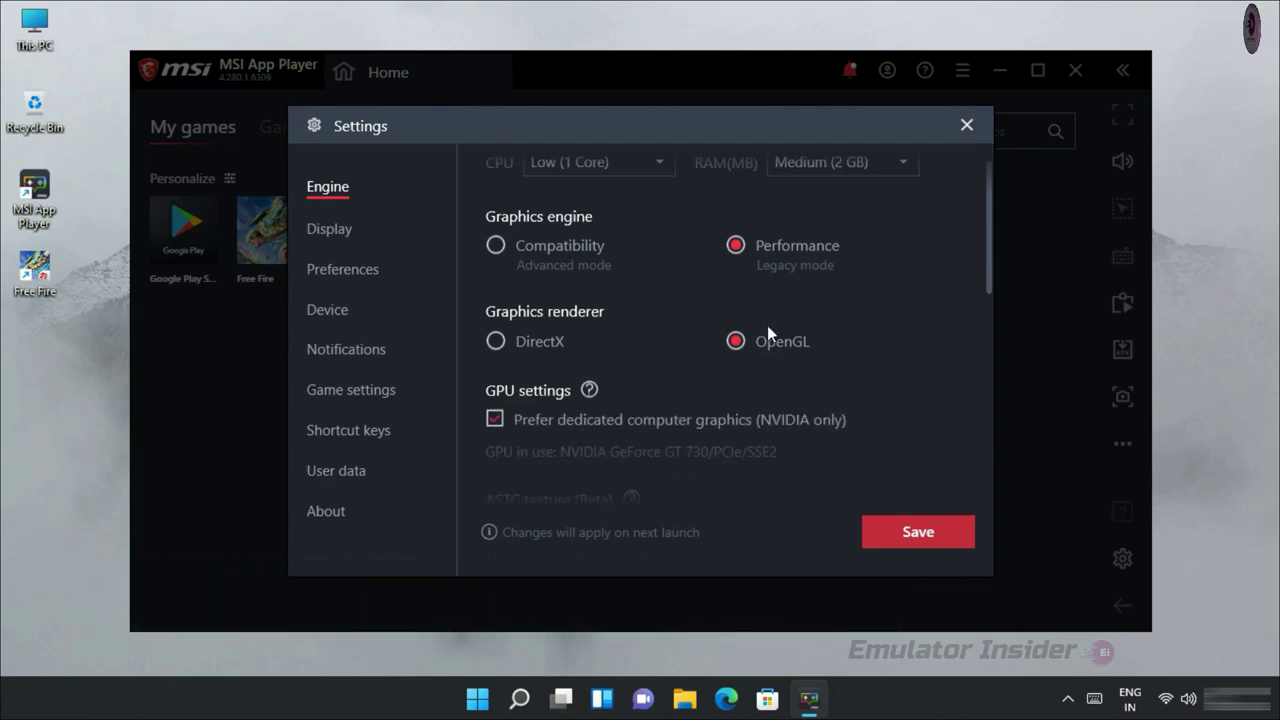
scroll(788, 398, "down", 1)
scroll(788, 398, "down", 3)
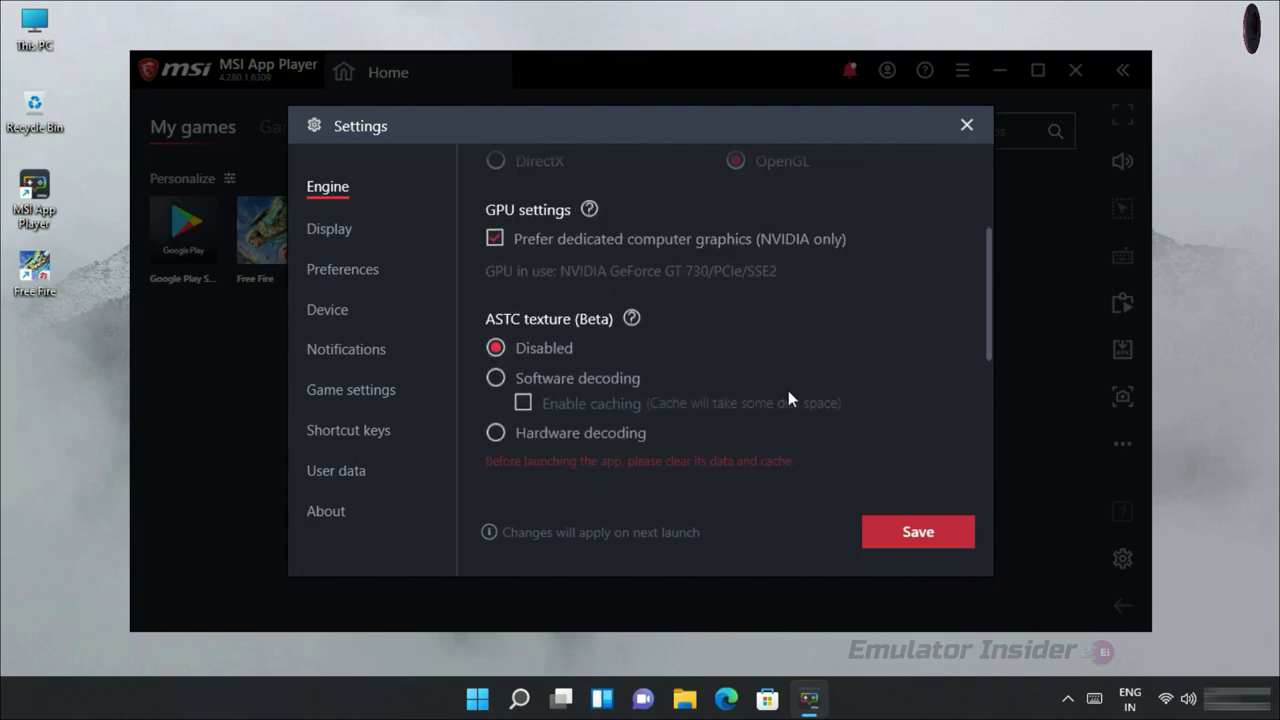
scroll(960, 283, "down", 1)
mouse_move(961, 247)
left_mouse_down()
mouse_move(905, 245)
mouse_move(958, 247)
left_mouse_up()
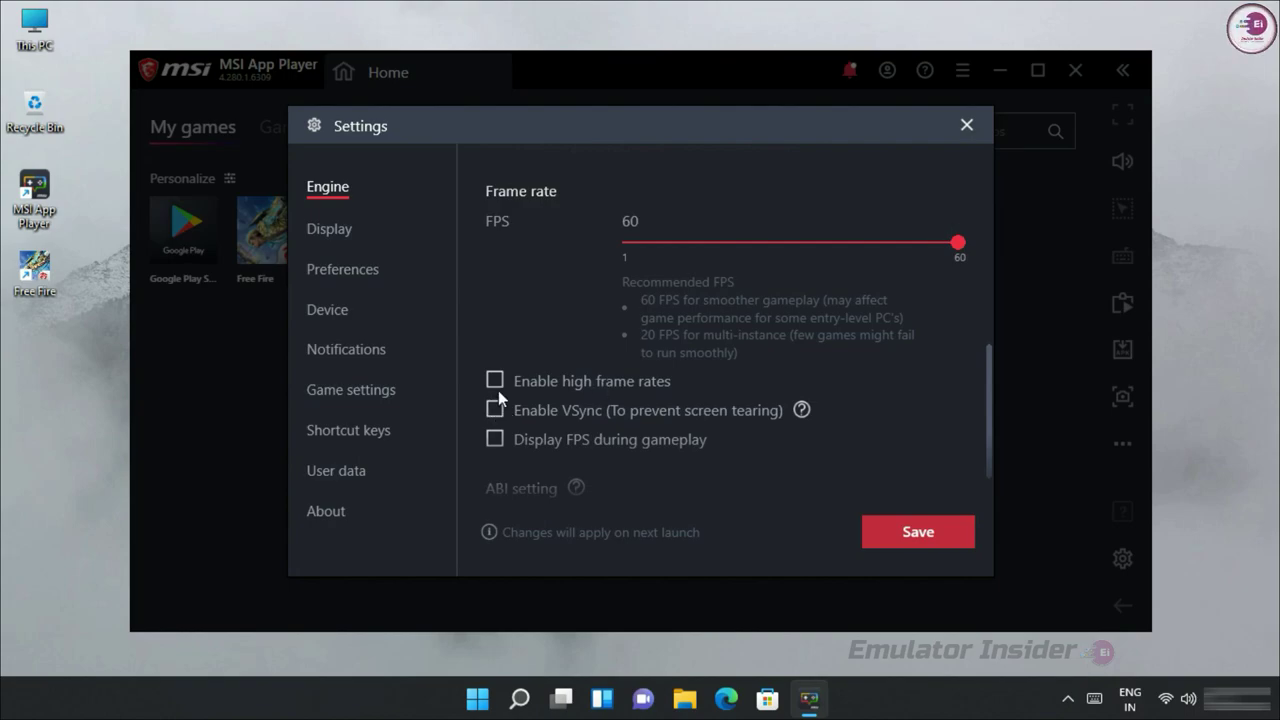
left_click(660, 386)
left_click_drag(709, 253, 793, 249)
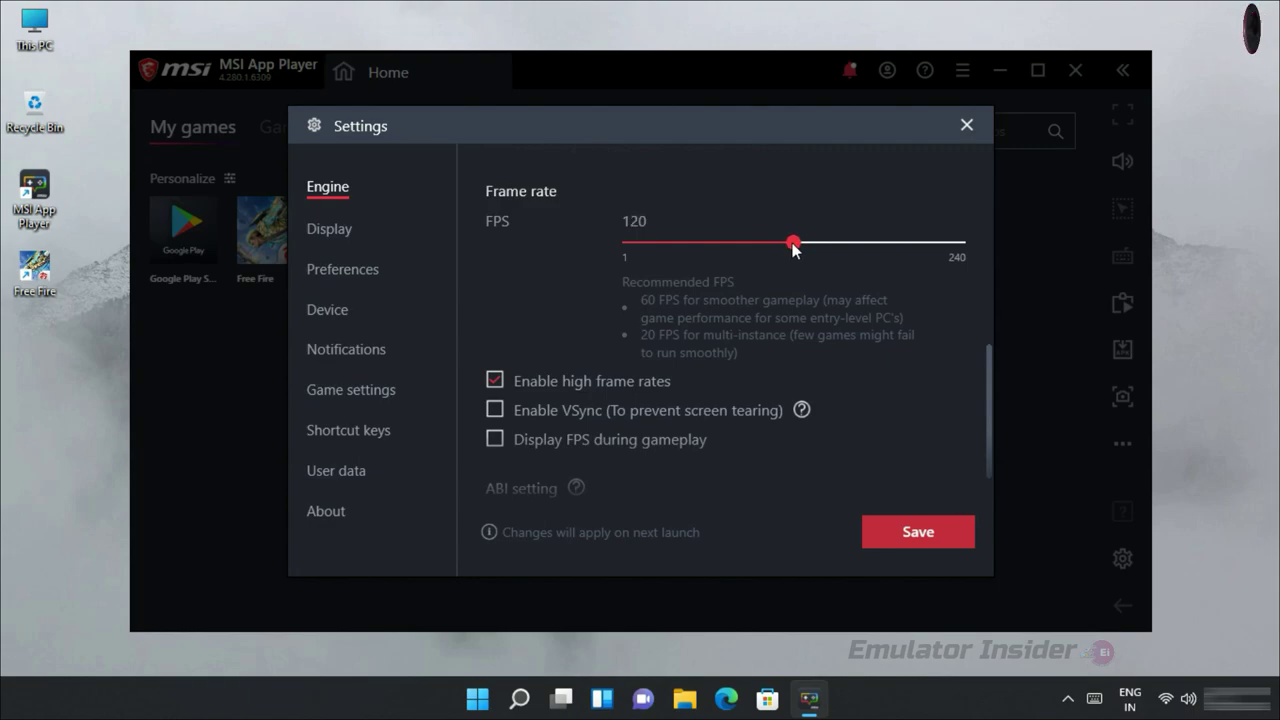
left_click(925, 536)
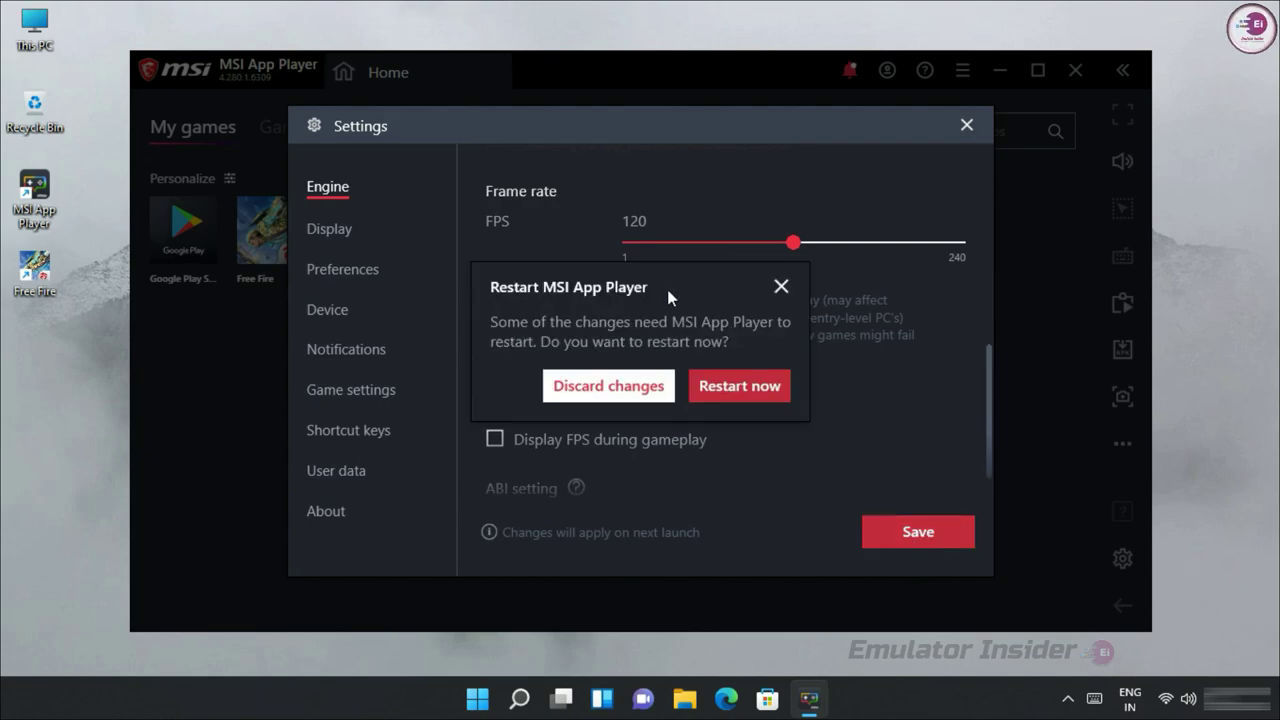
left_click(739, 390)
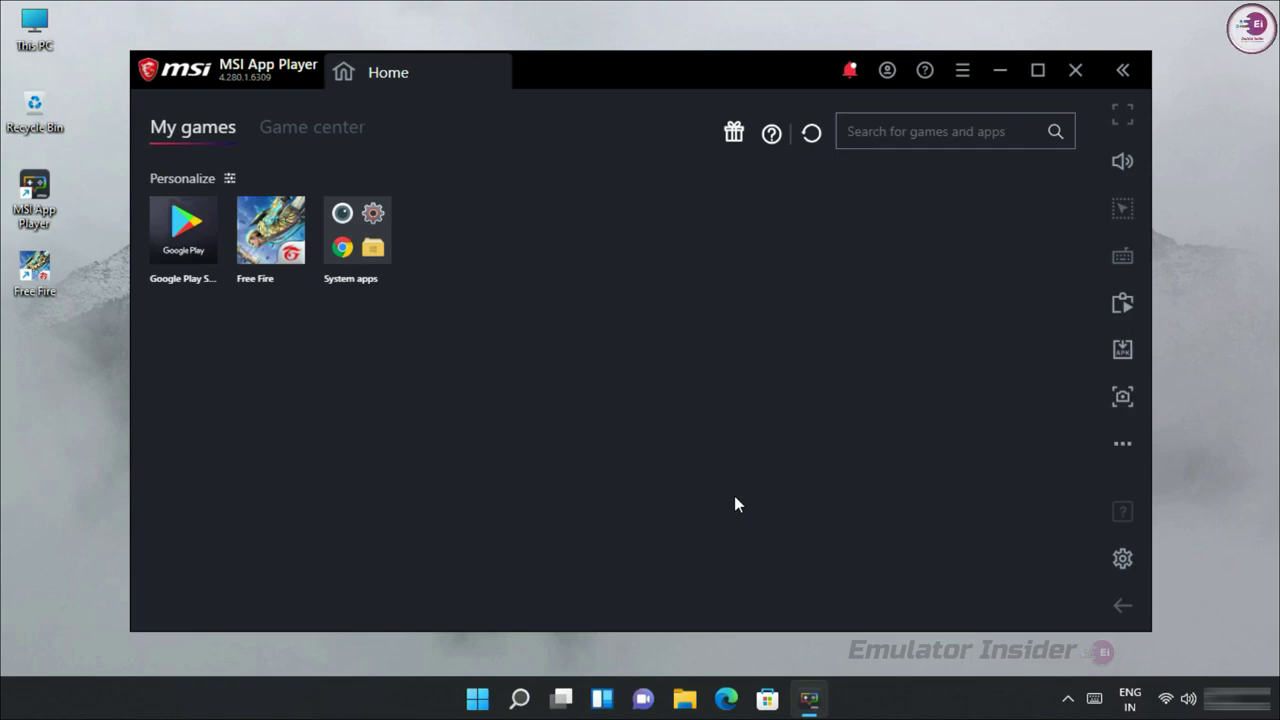
Step: Reopen the emulator settings and review the display resolution and DPI options
left_click(963, 72)
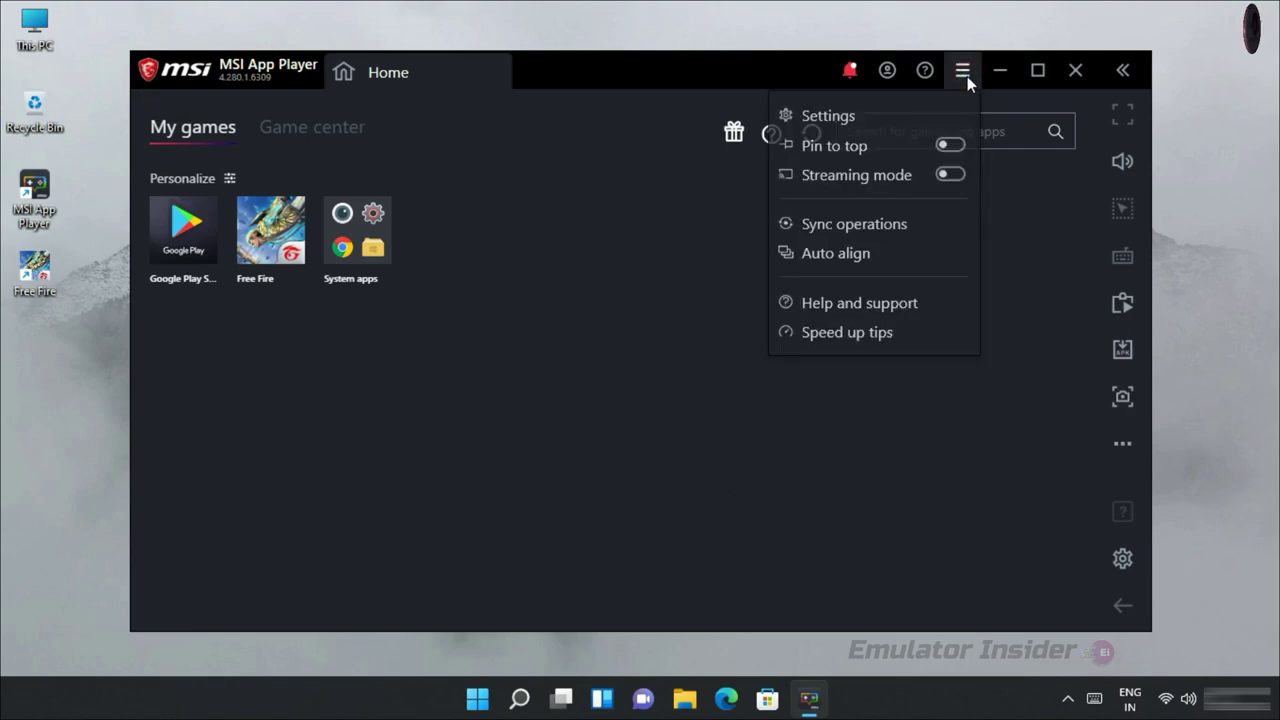
left_click(863, 116)
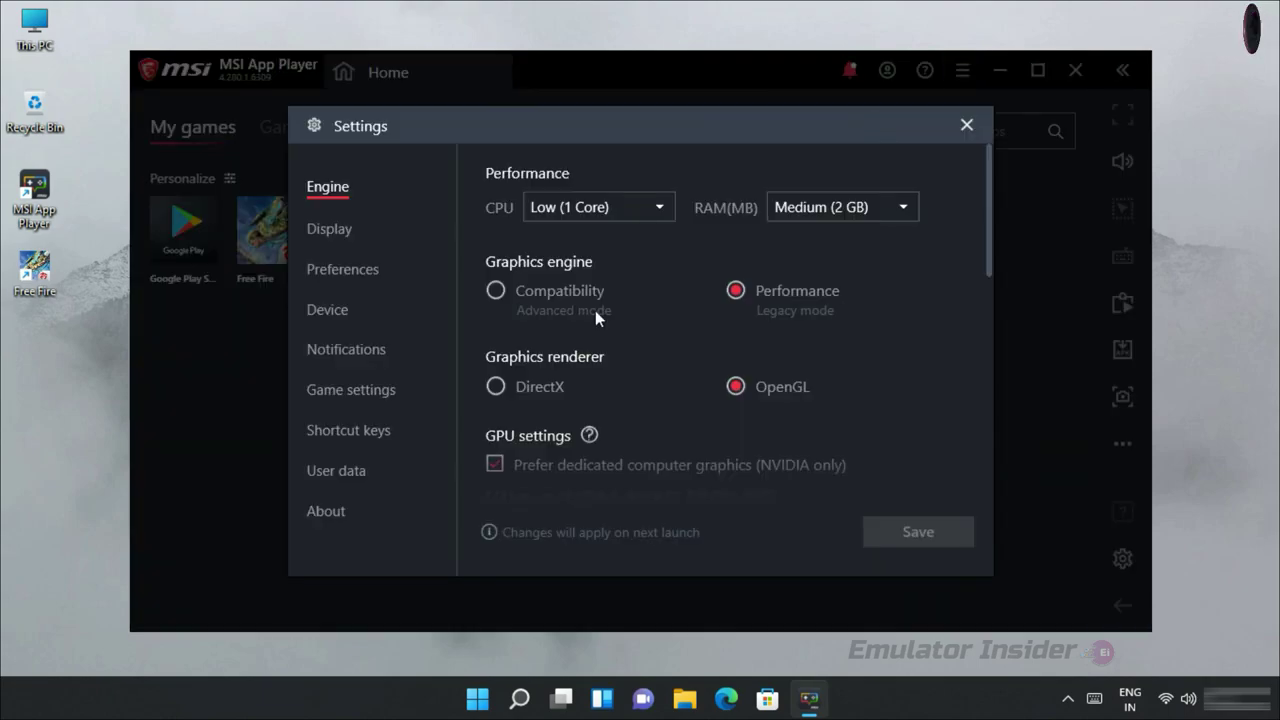
left_click(319, 229)
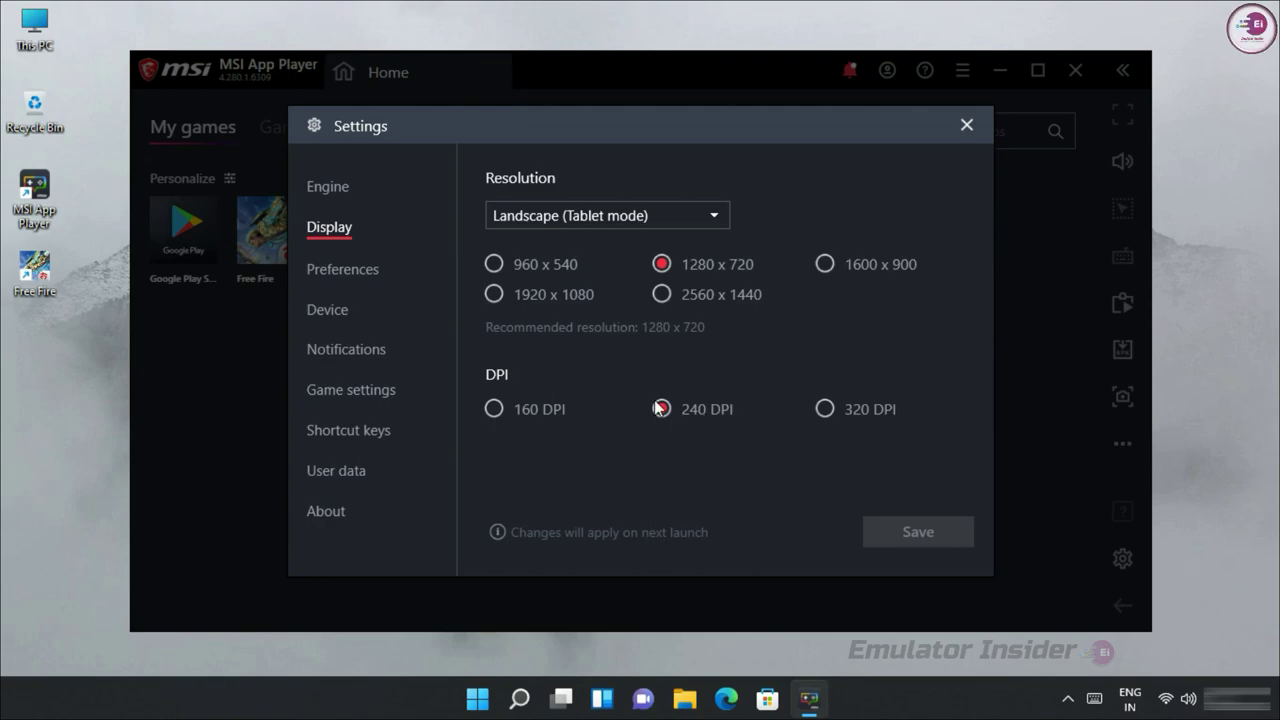
Step: Choose Asus ROG 2 as the predefined device profile and save the change
left_click(362, 282)
left_click(336, 318)
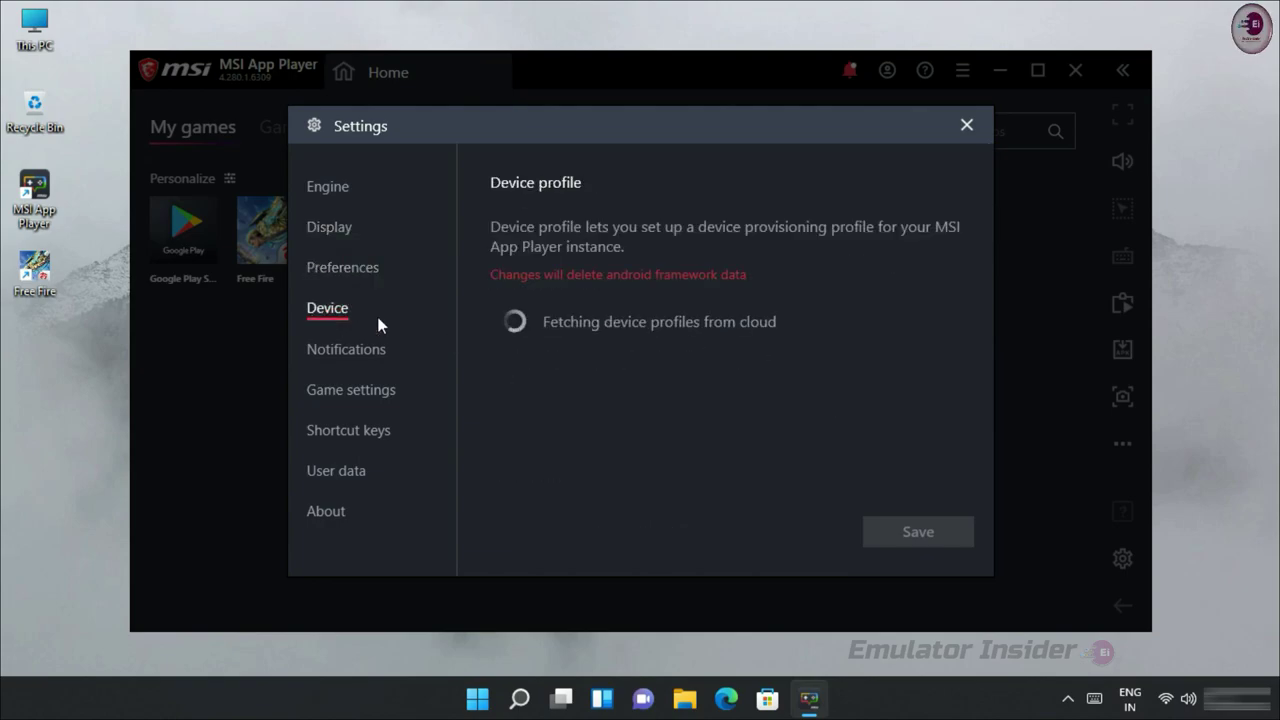
left_click(808, 341)
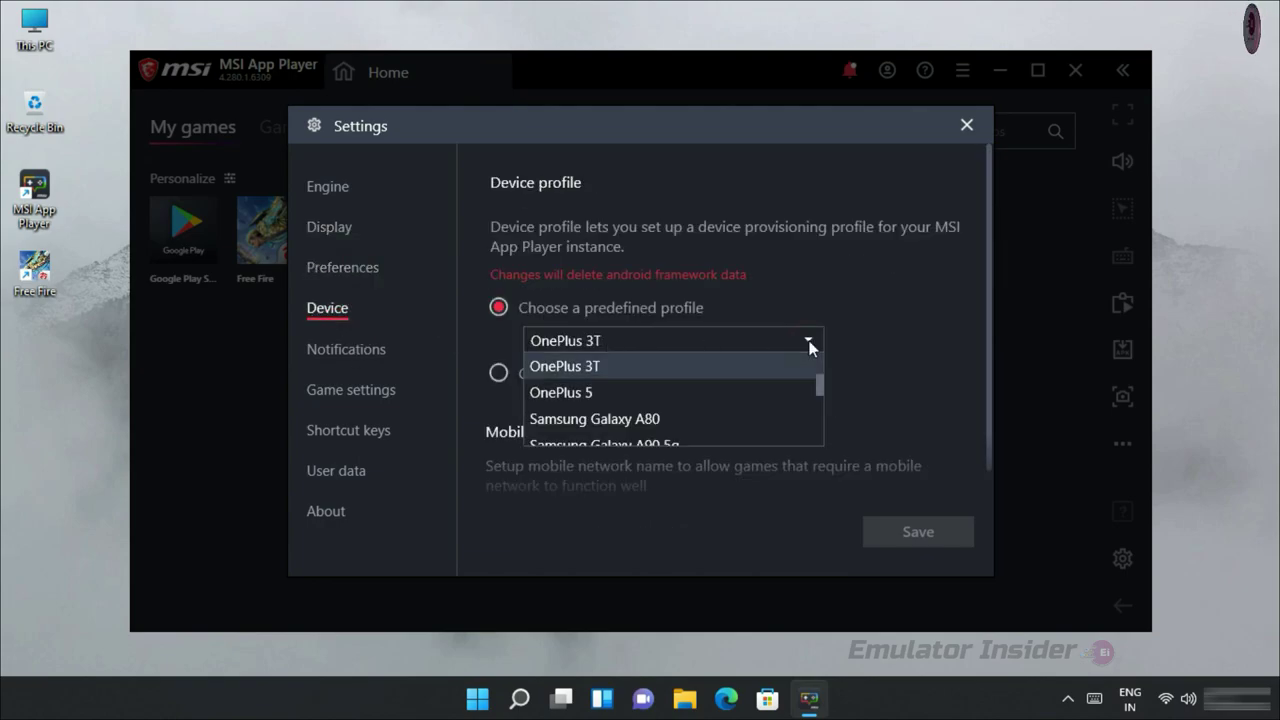
scroll(648, 395, "down", 3)
scroll(647, 392, "up", 5)
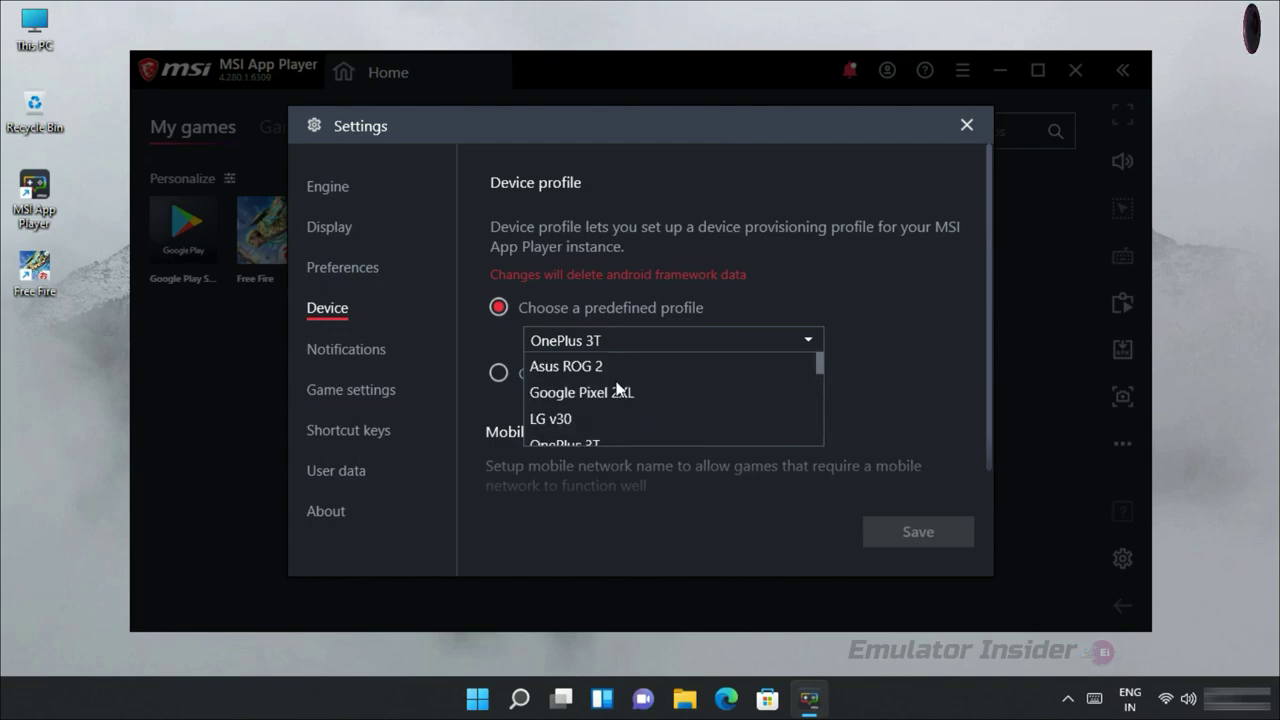
left_click(540, 366)
left_click(913, 532)
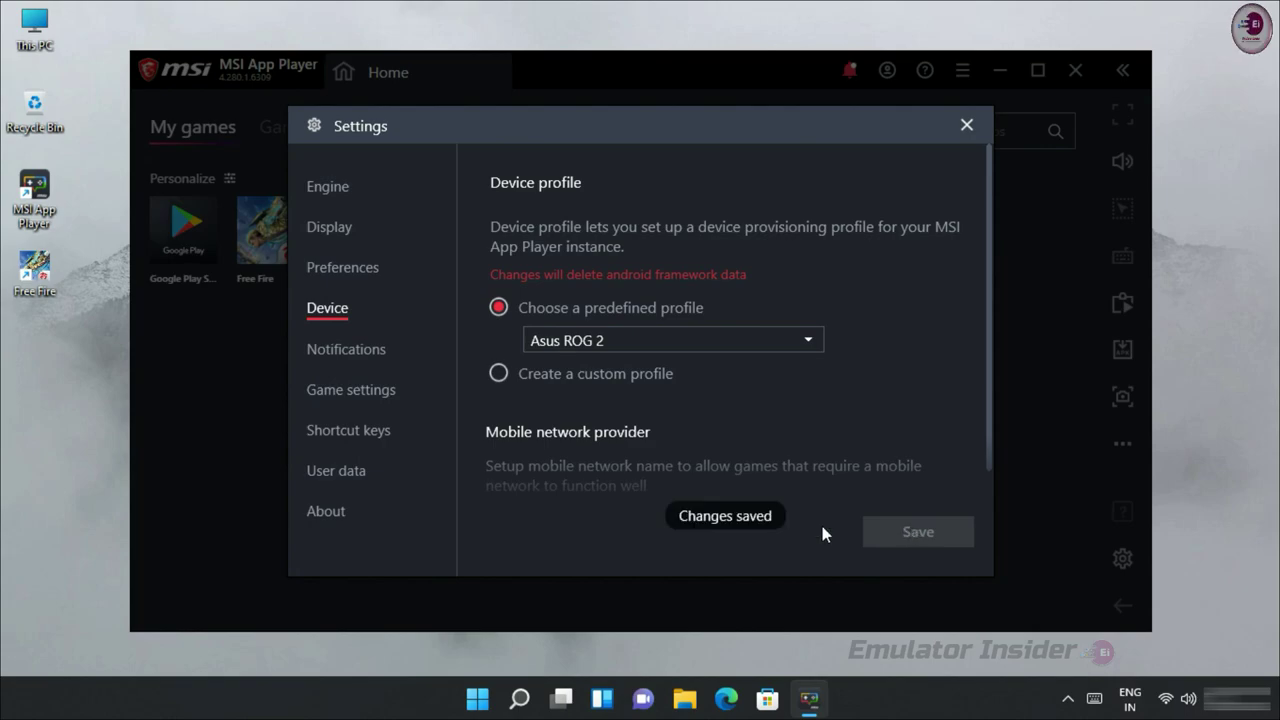
Step: Switch the cursor for all games to the white arrow in the game settings and save it
left_click(343, 352)
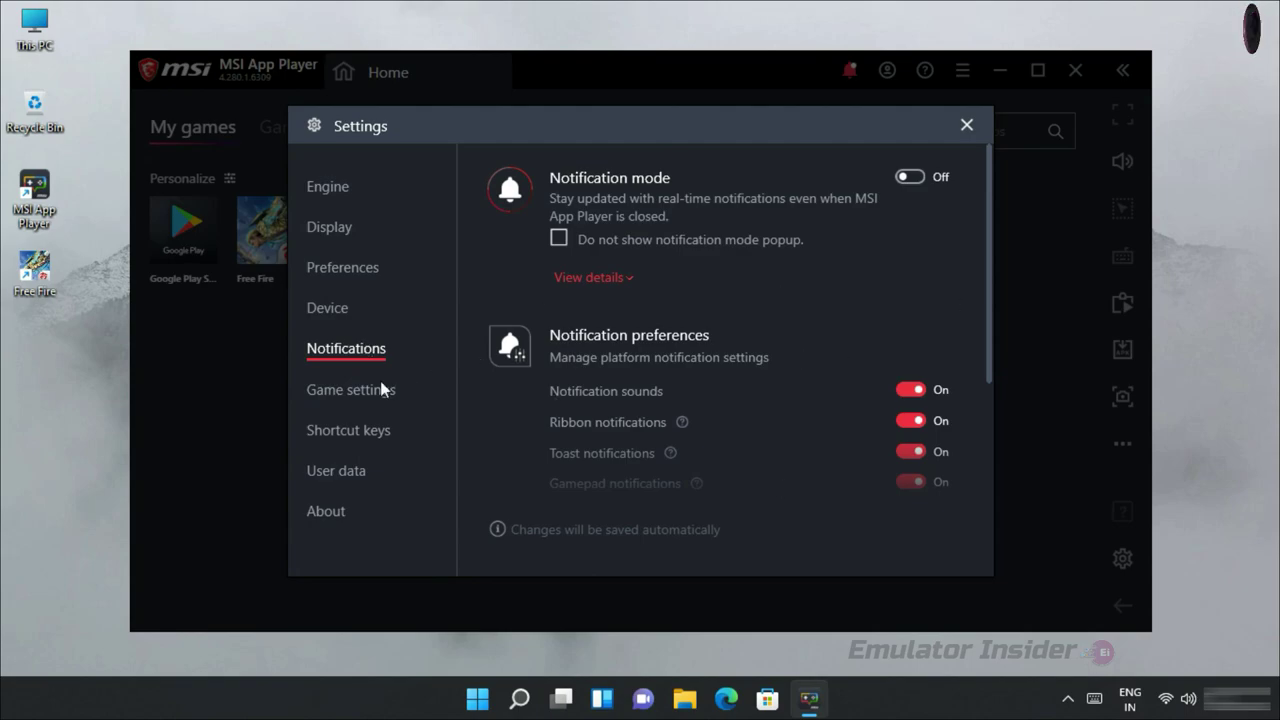
left_click(366, 392)
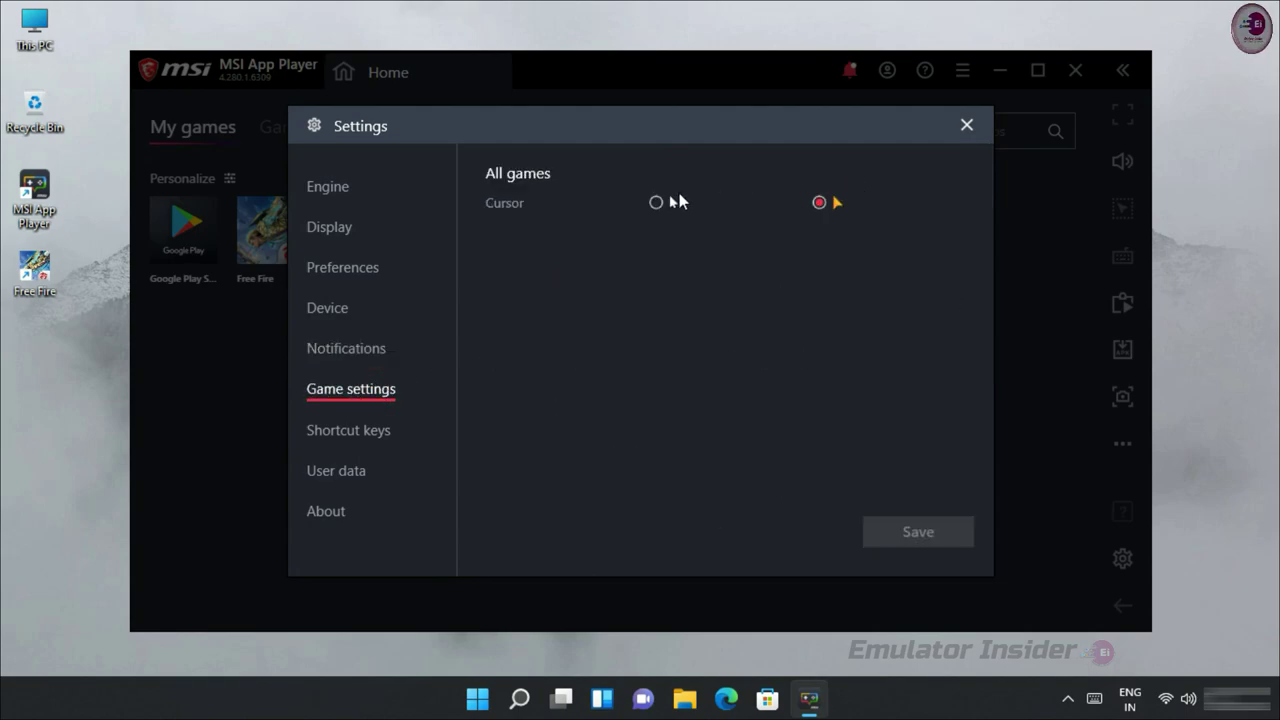
left_click(653, 204)
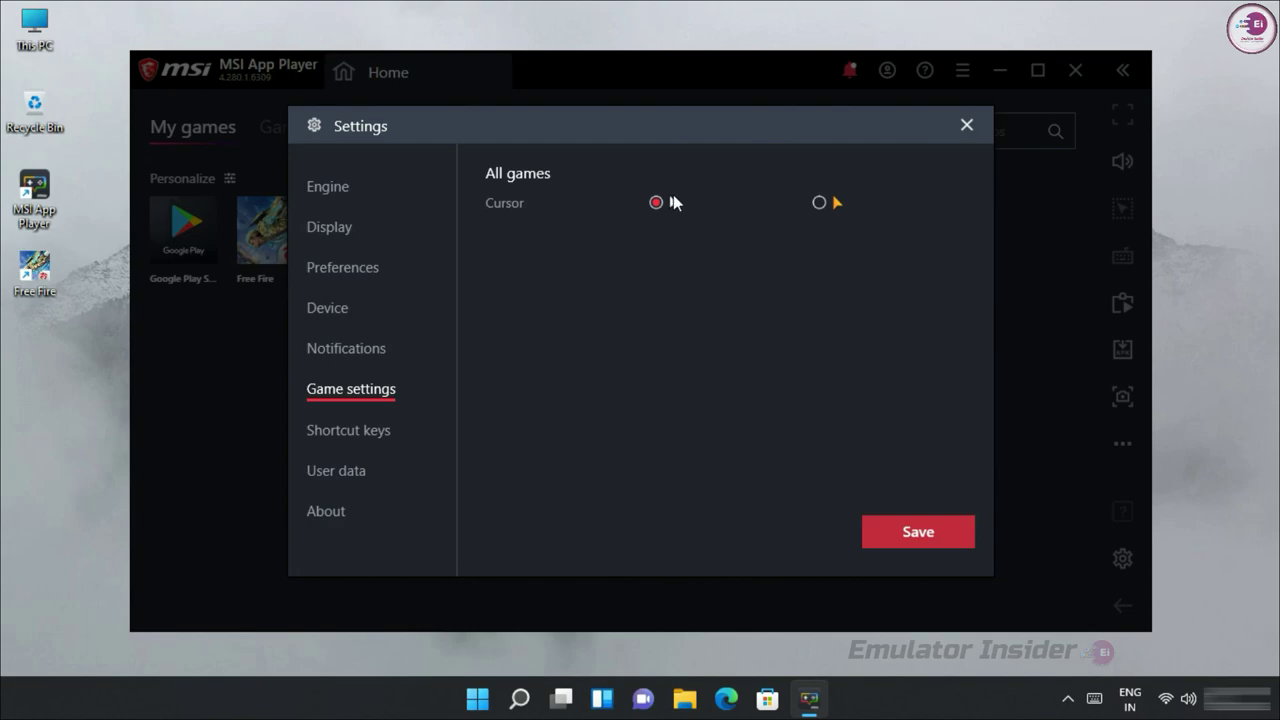
left_click(894, 540)
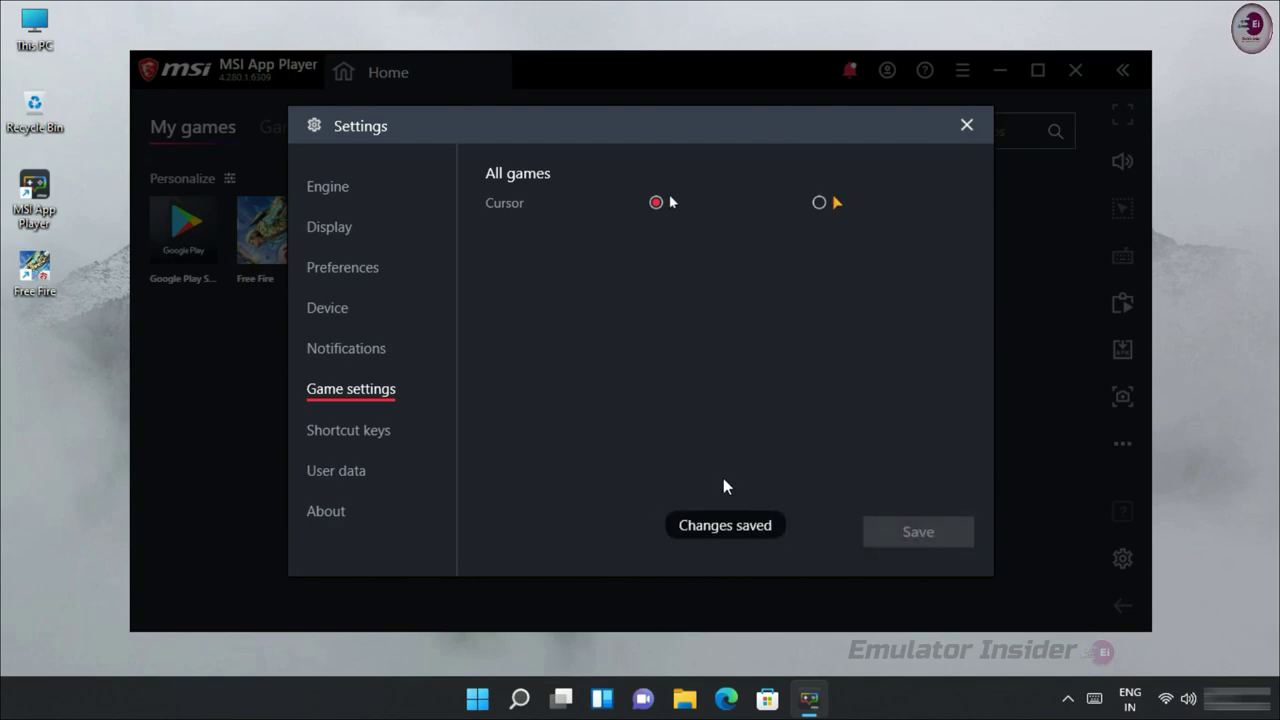
Step: Review the shortcut key, user data, About and engine settings, and close the emulator settings
left_click(350, 431)
left_click(345, 471)
left_click(332, 513)
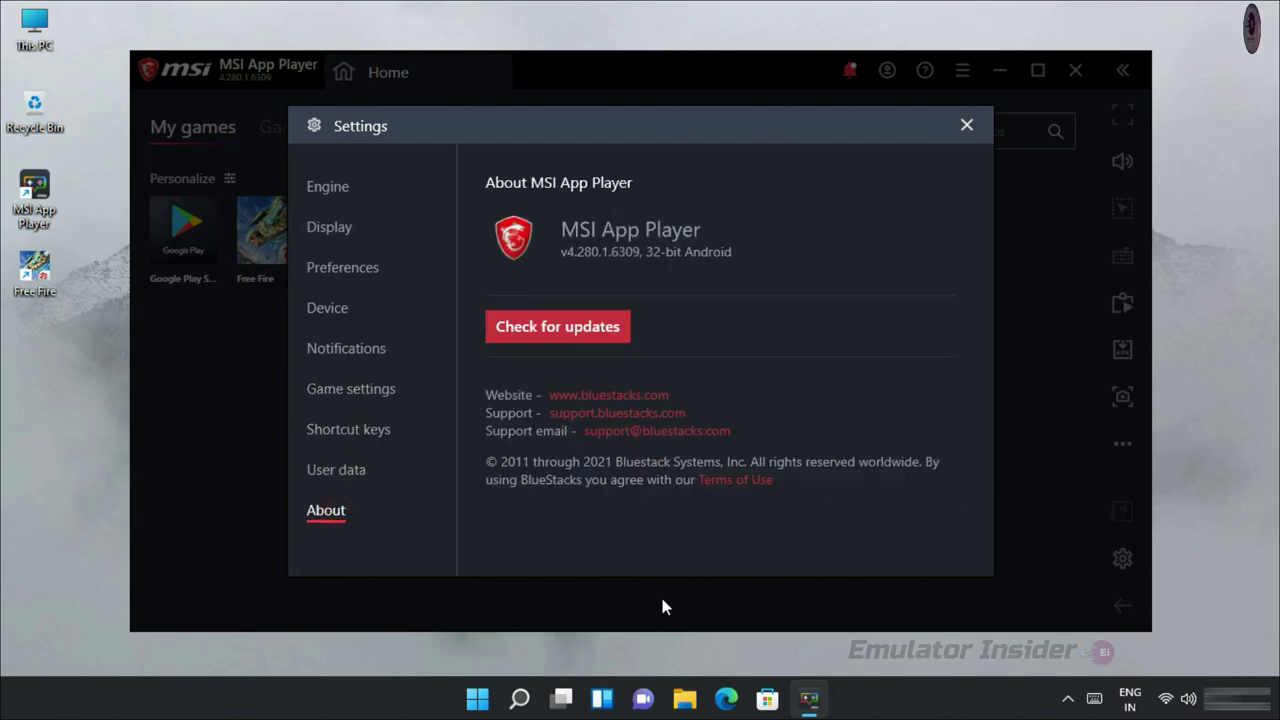
left_click(364, 182)
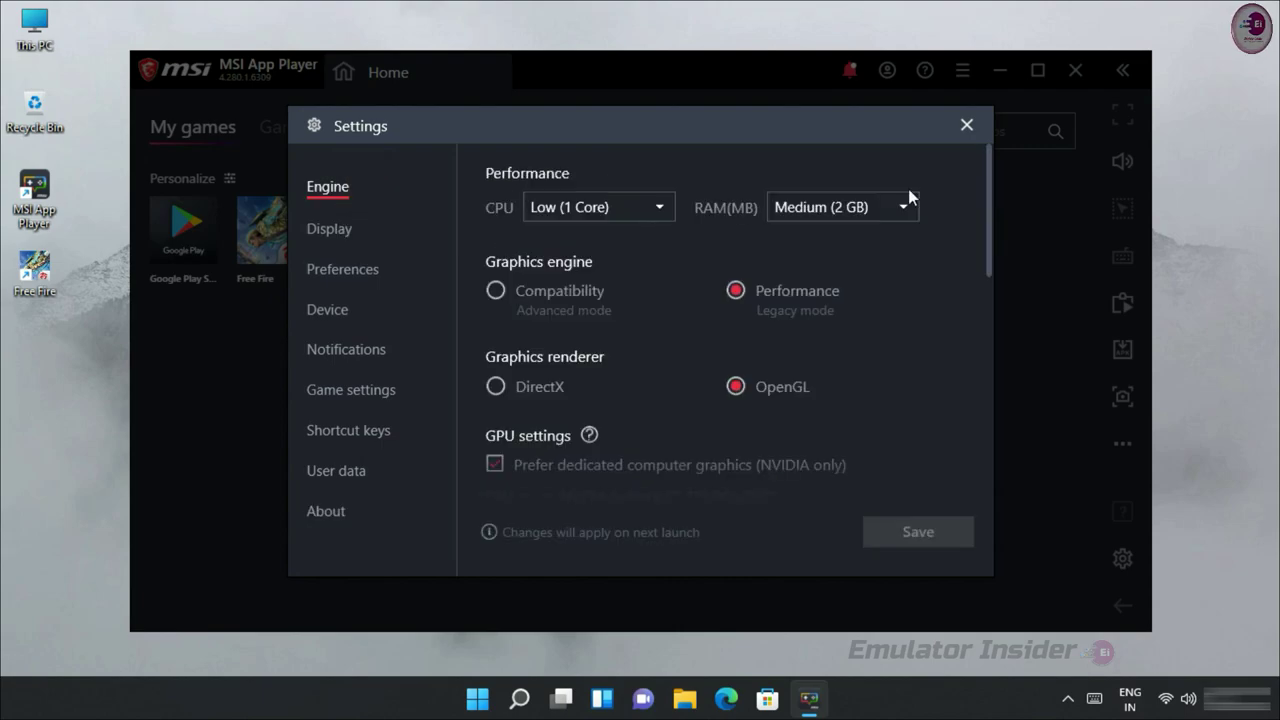
left_click(966, 128)
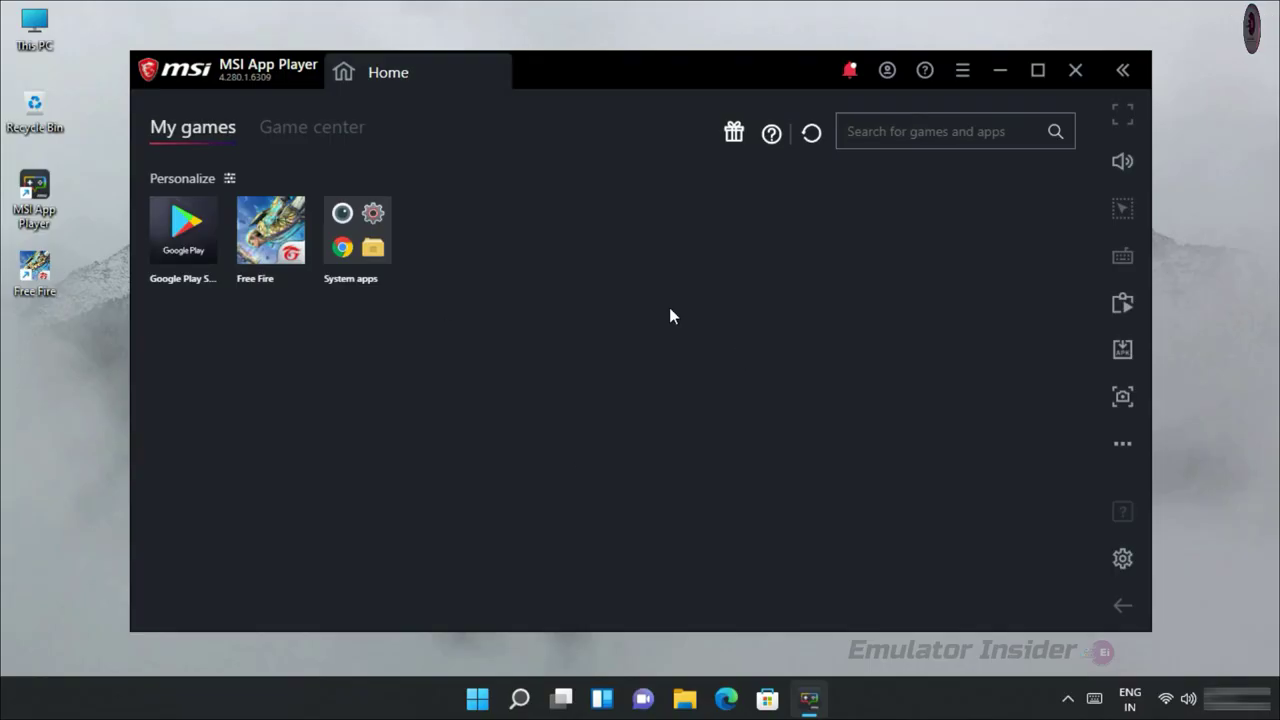
Step: Launch Free Fire from the emulator's home screen, confirm the data access notice and test the game lobby's response
left_click(249, 249)
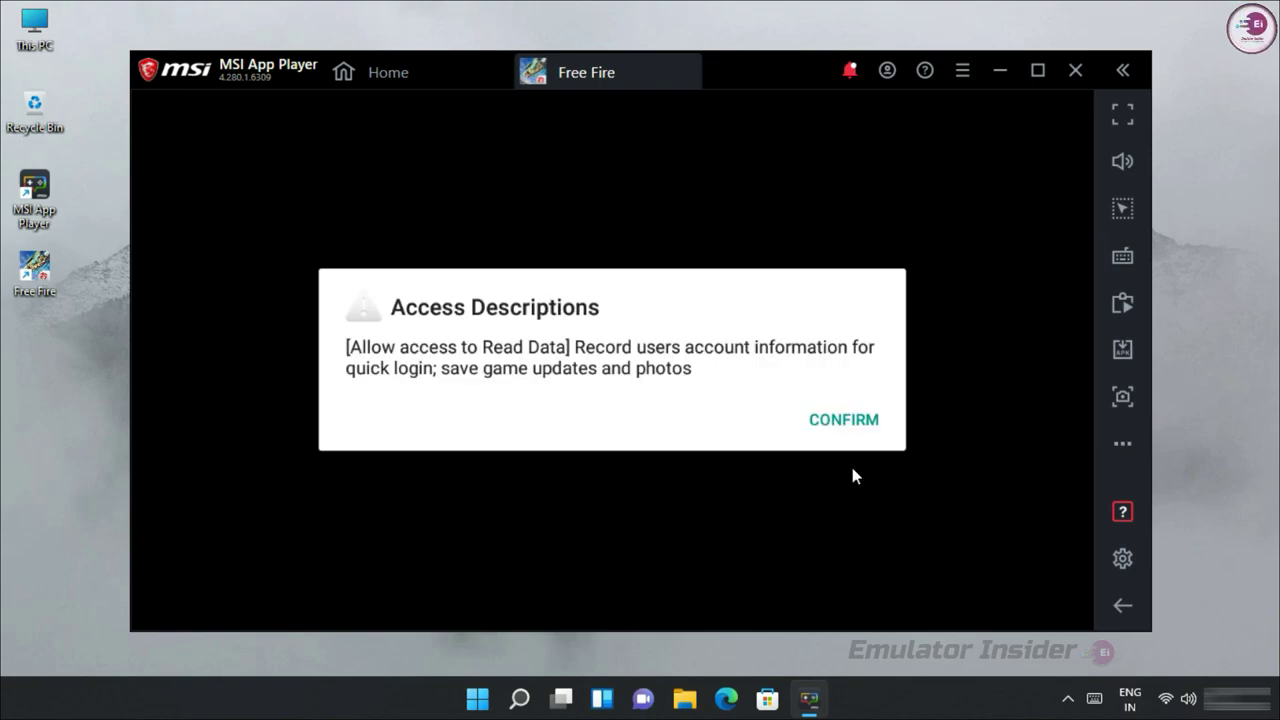
left_click(837, 428)
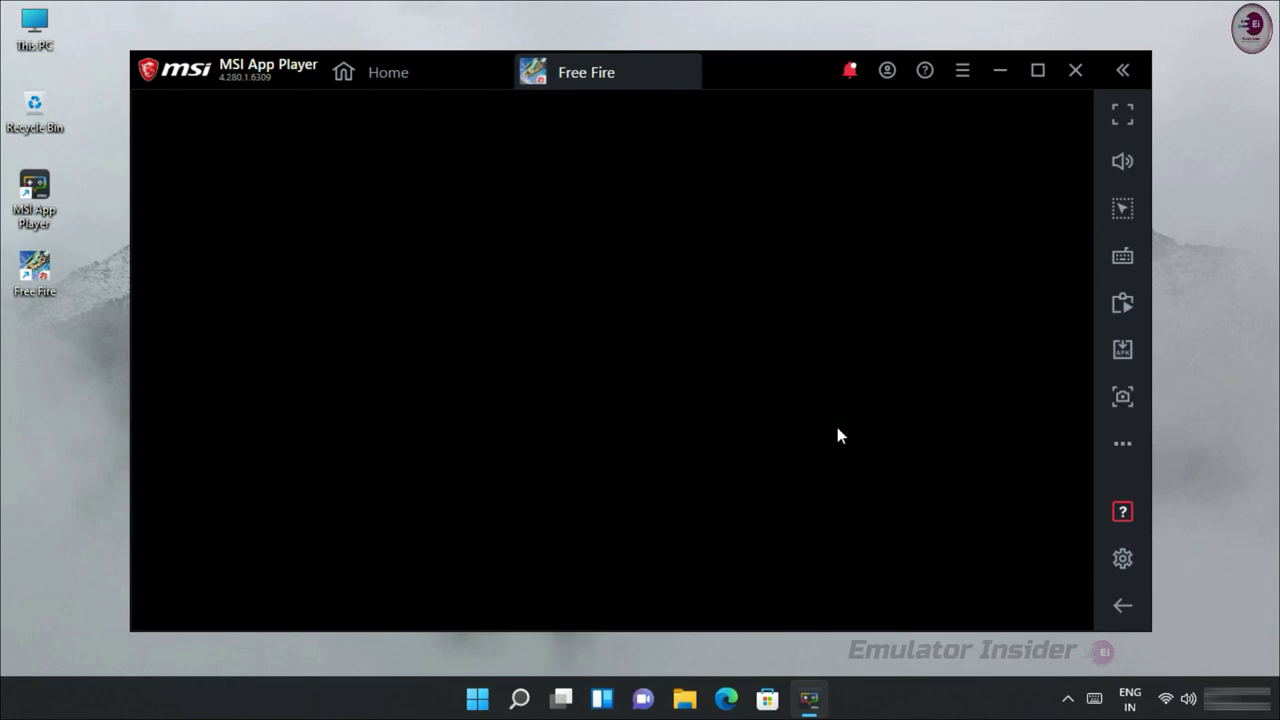
left_click(738, 432)
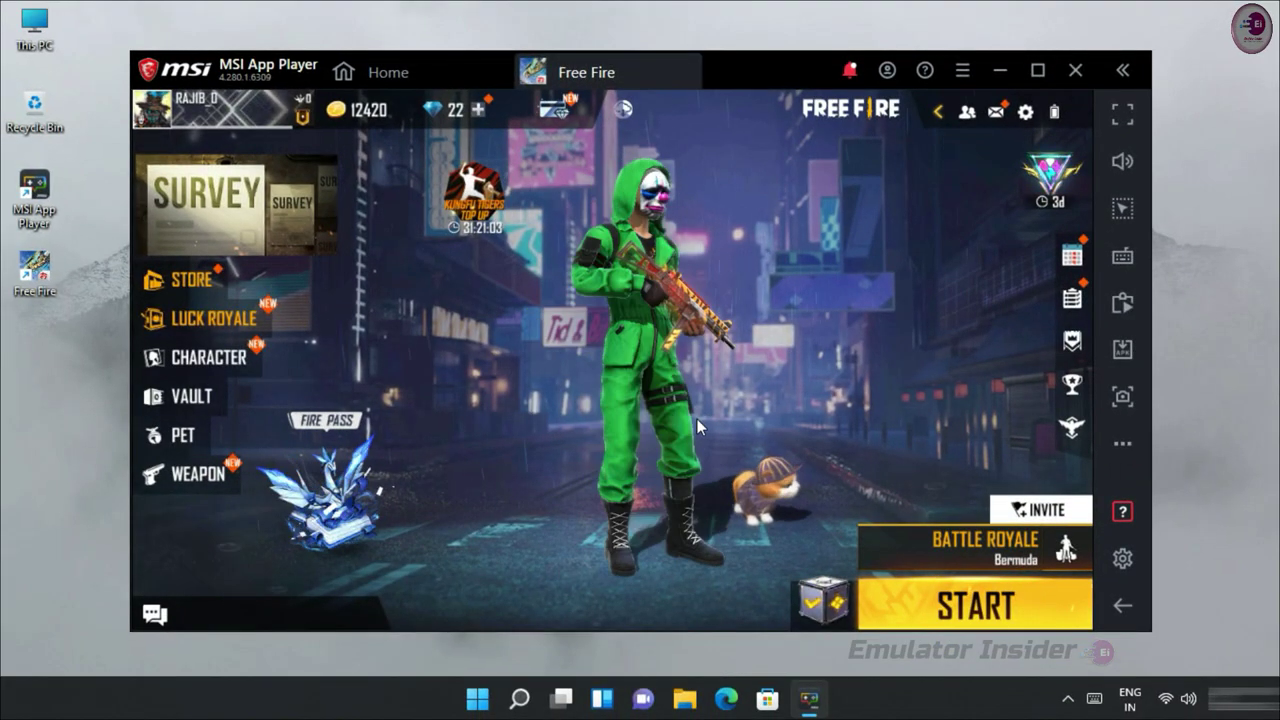
left_click(697, 419)
left_click(639, 459)
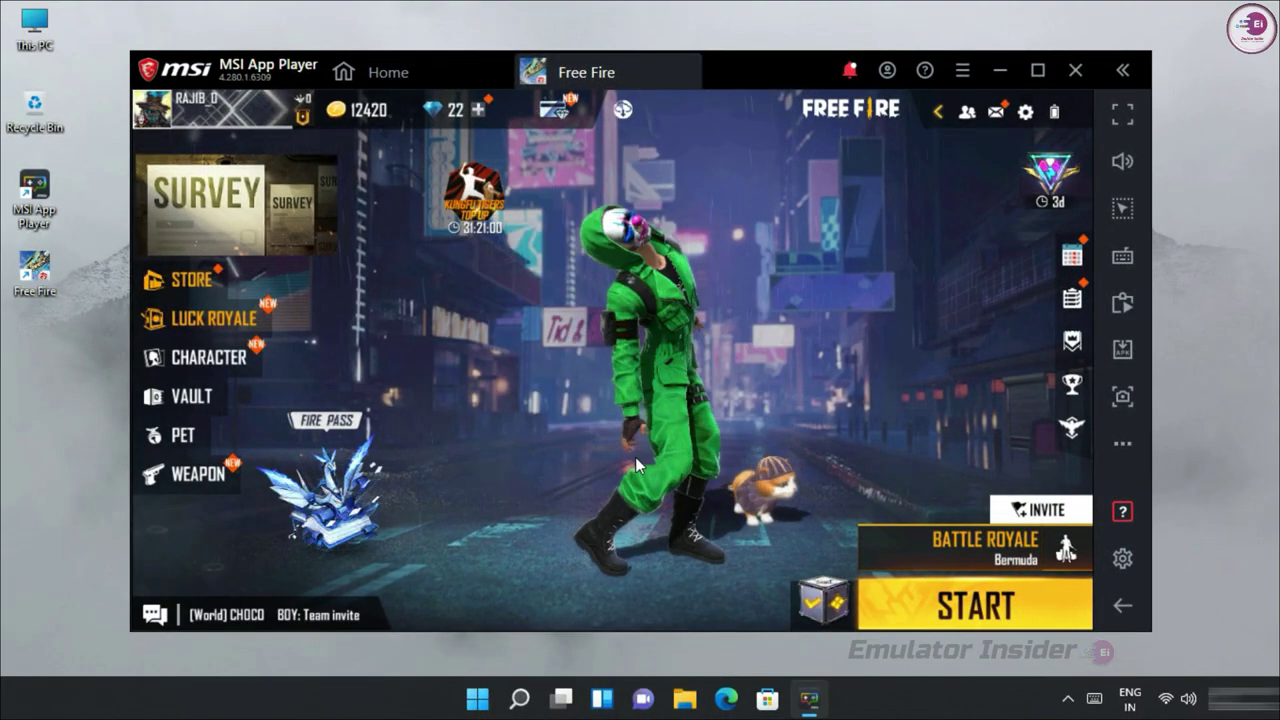
Step: Set High Res. to High in Free Fire's display settings, close the settings and play a character emote in the lobby
left_click(1023, 113)
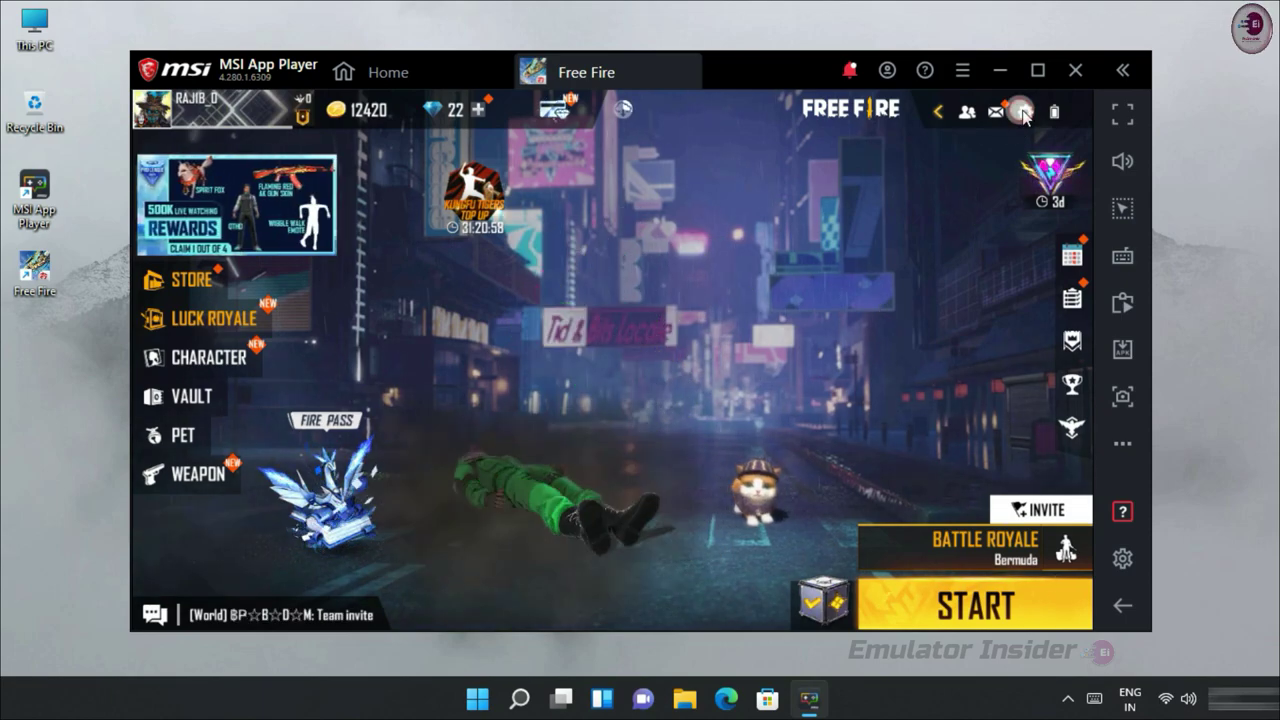
left_click(176, 368)
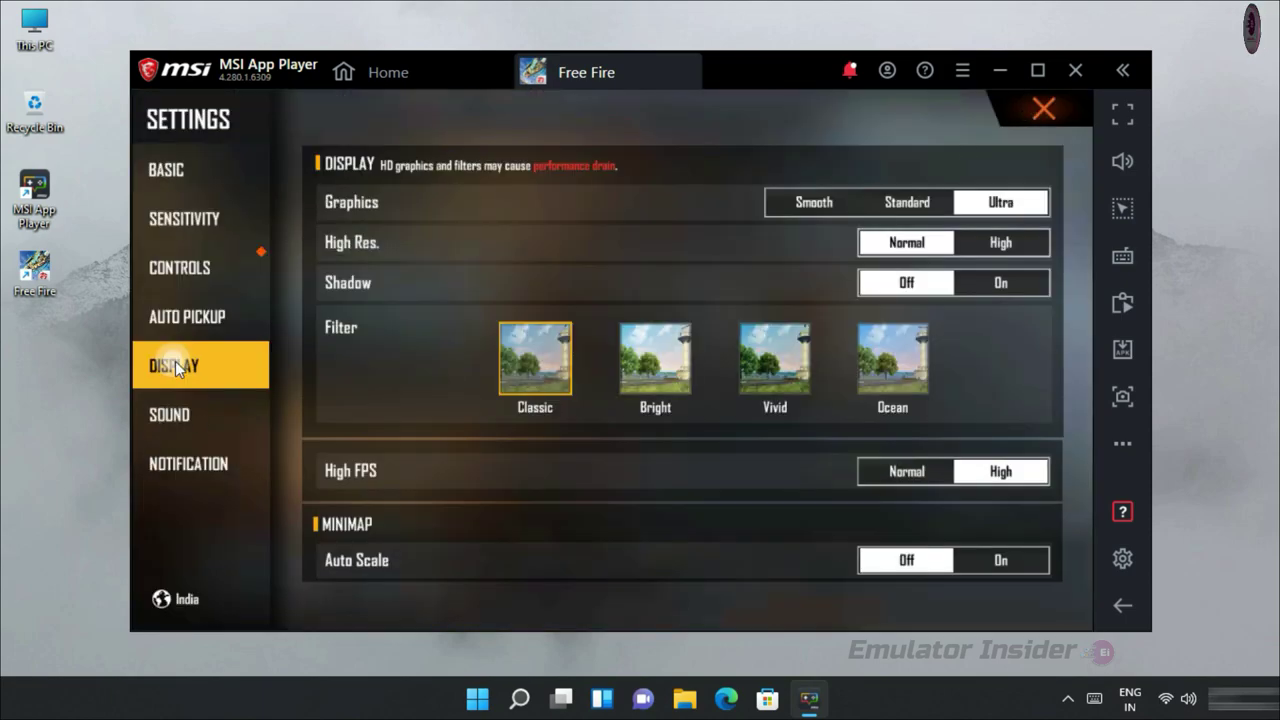
left_click(1003, 245)
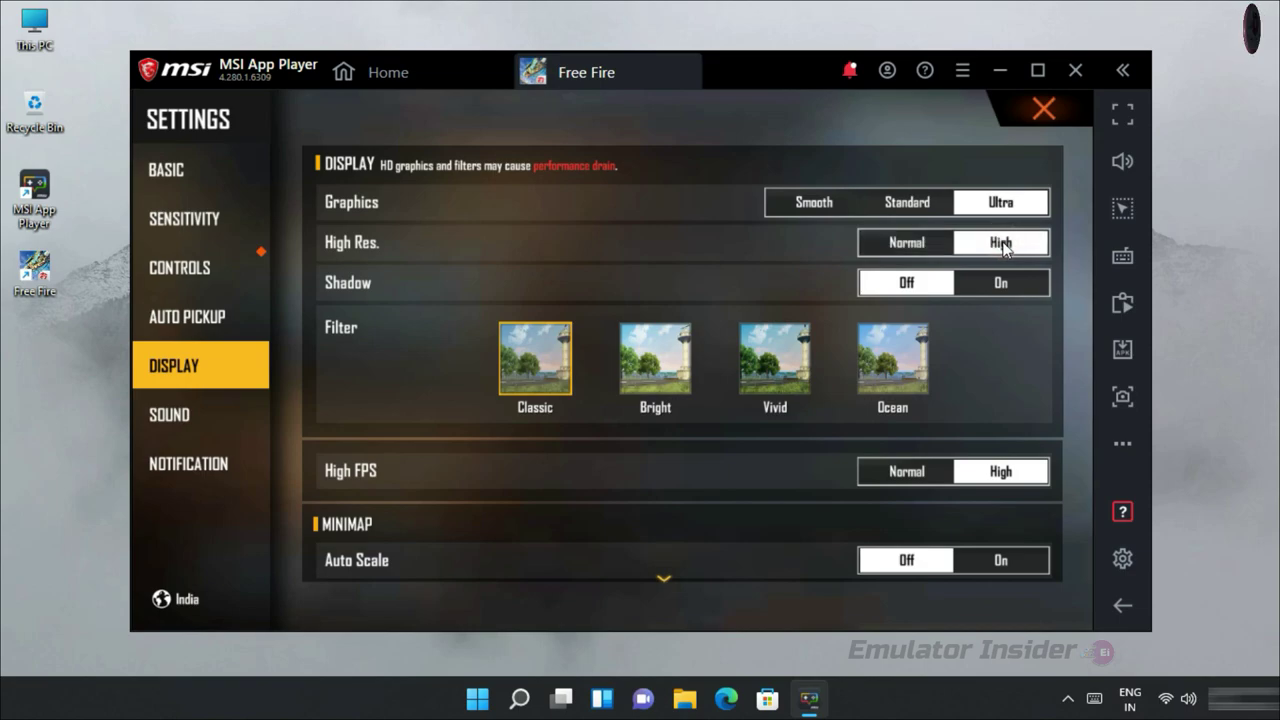
left_click(1044, 110)
left_click(640, 400)
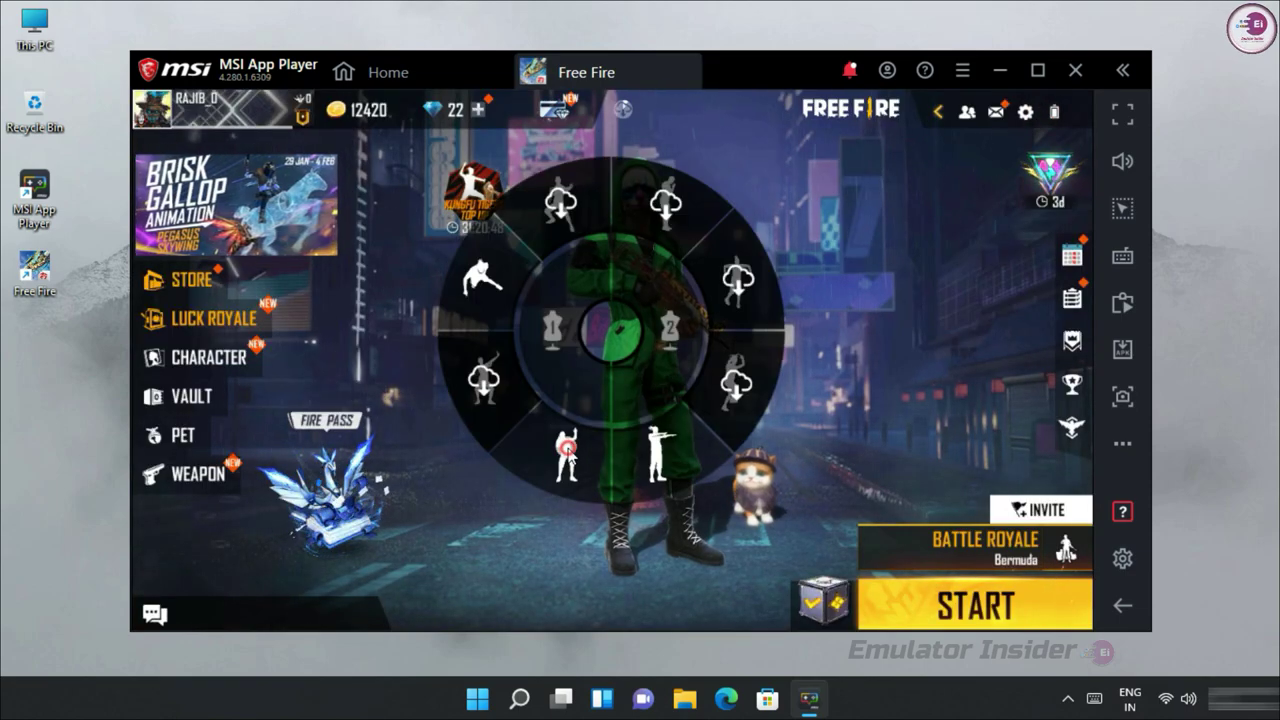
left_click(568, 455)
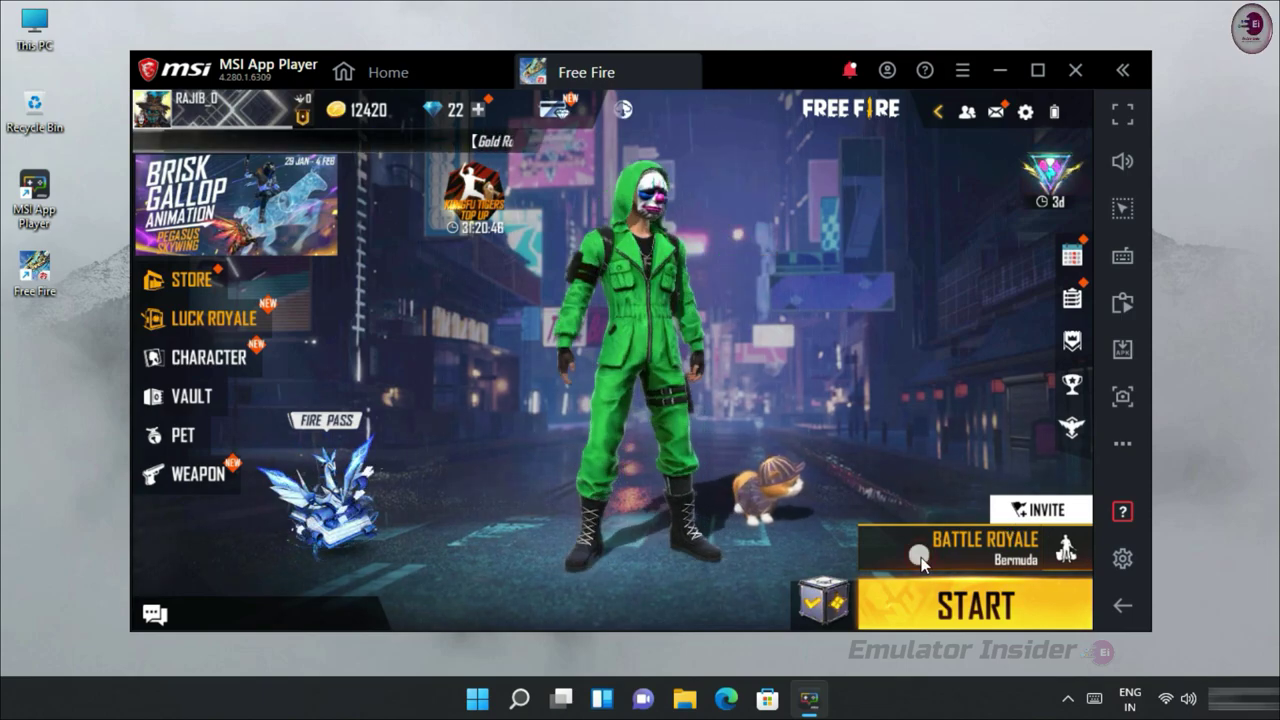
Step: Choose the BR-Ranked mode on the Bermuda map and start matchmaking
left_click(985, 545)
left_click(302, 398)
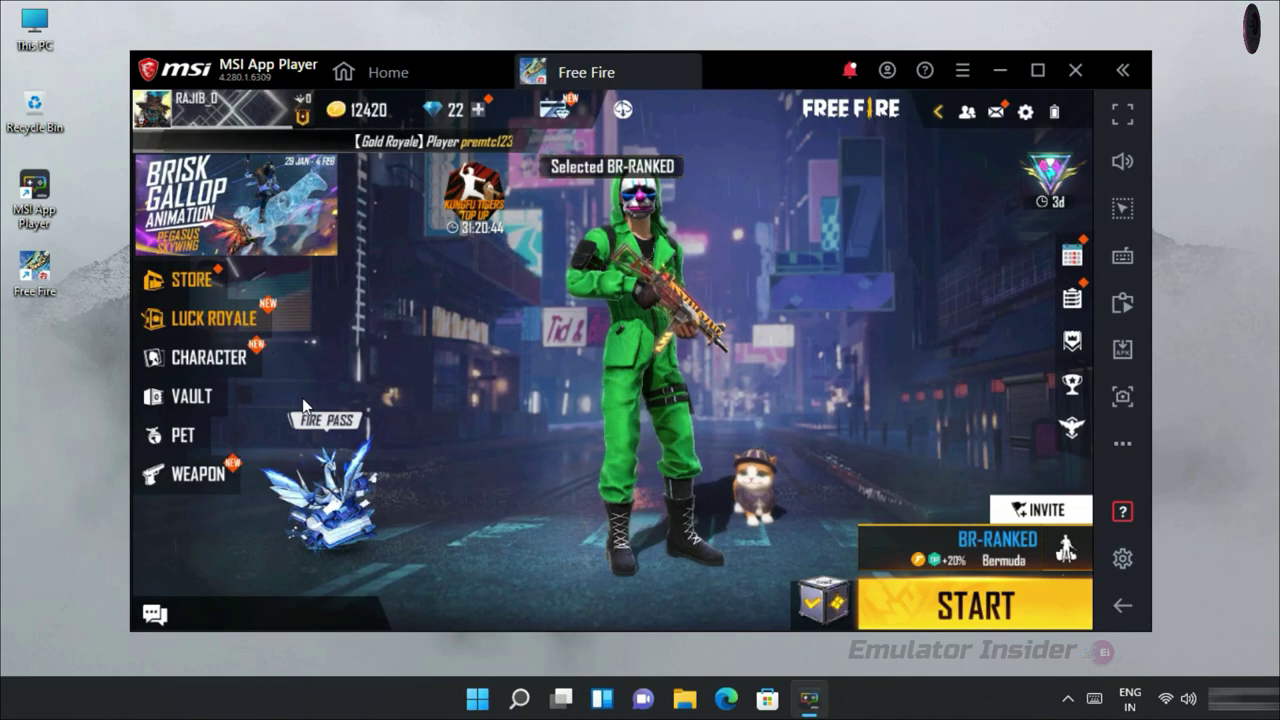
left_click(975, 610)
Step: Play two character emotes in the lobby to check the game's response during matchmaking
left_click(609, 343)
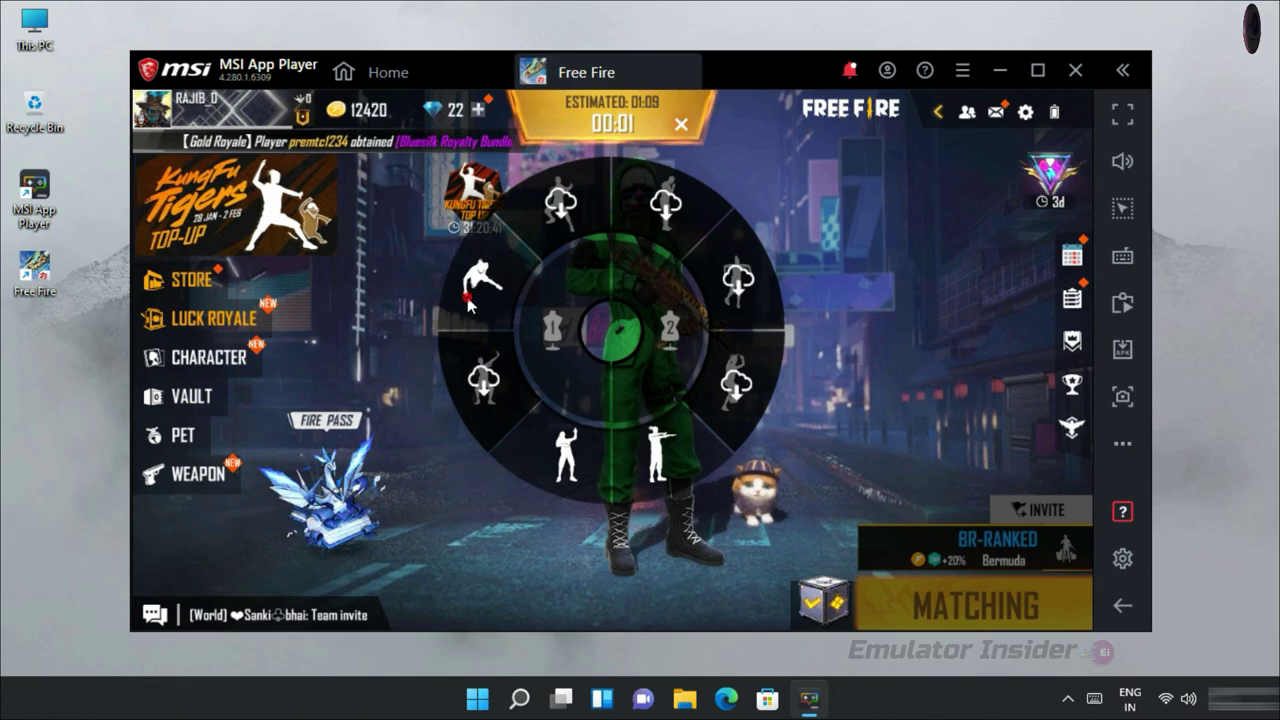
left_click(467, 297)
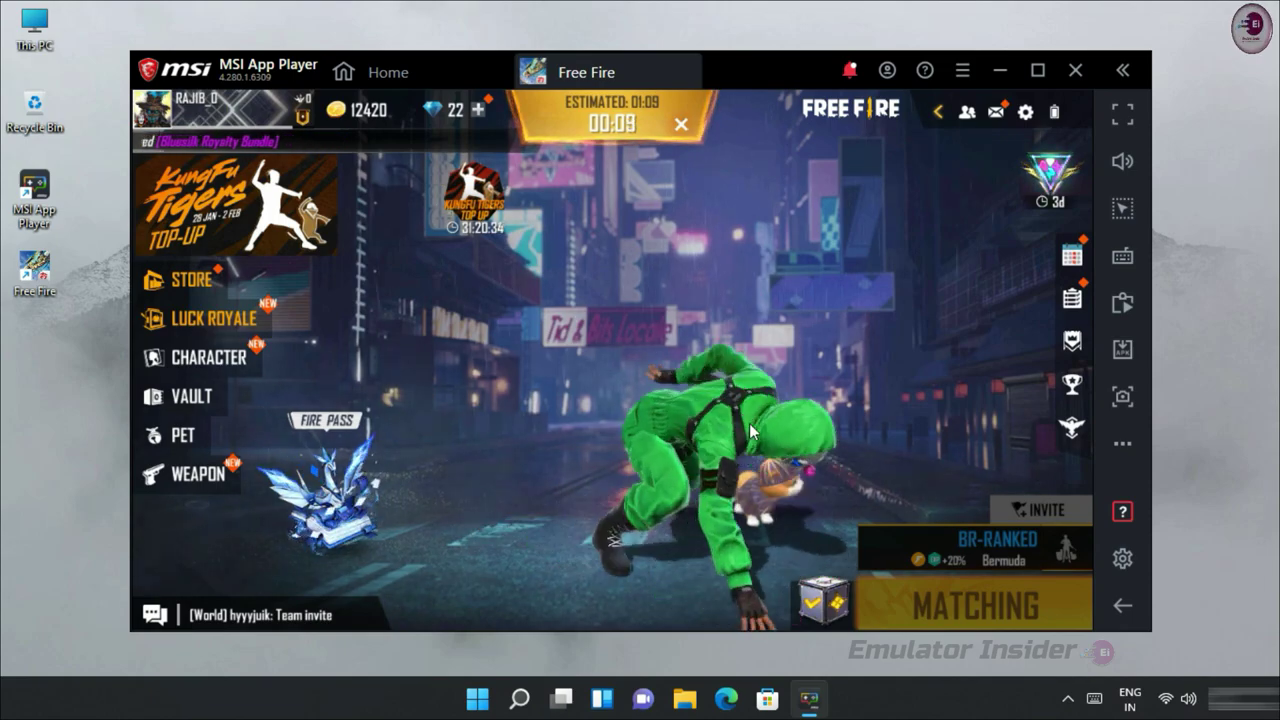
left_click(657, 337)
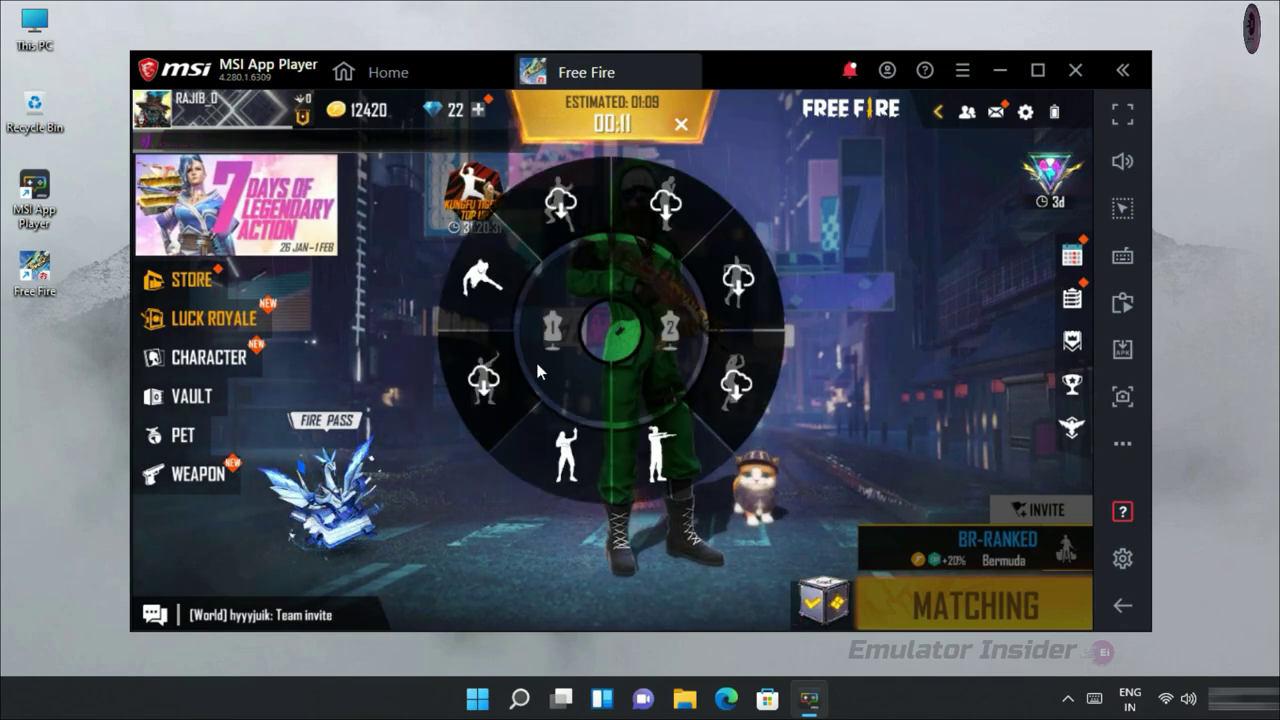
left_click(562, 440)
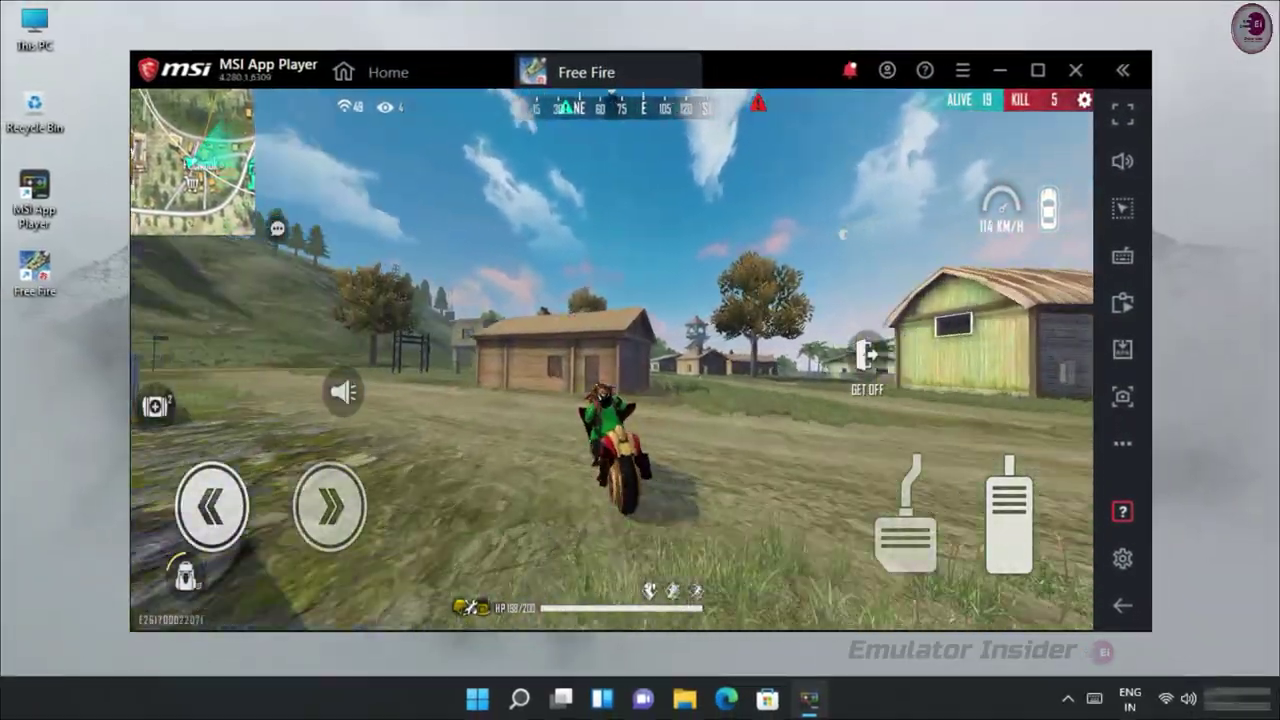
Step: Test the gameplay in a match by riding the motorbike, running across the map, shooting at enemies and reloading
key("w")
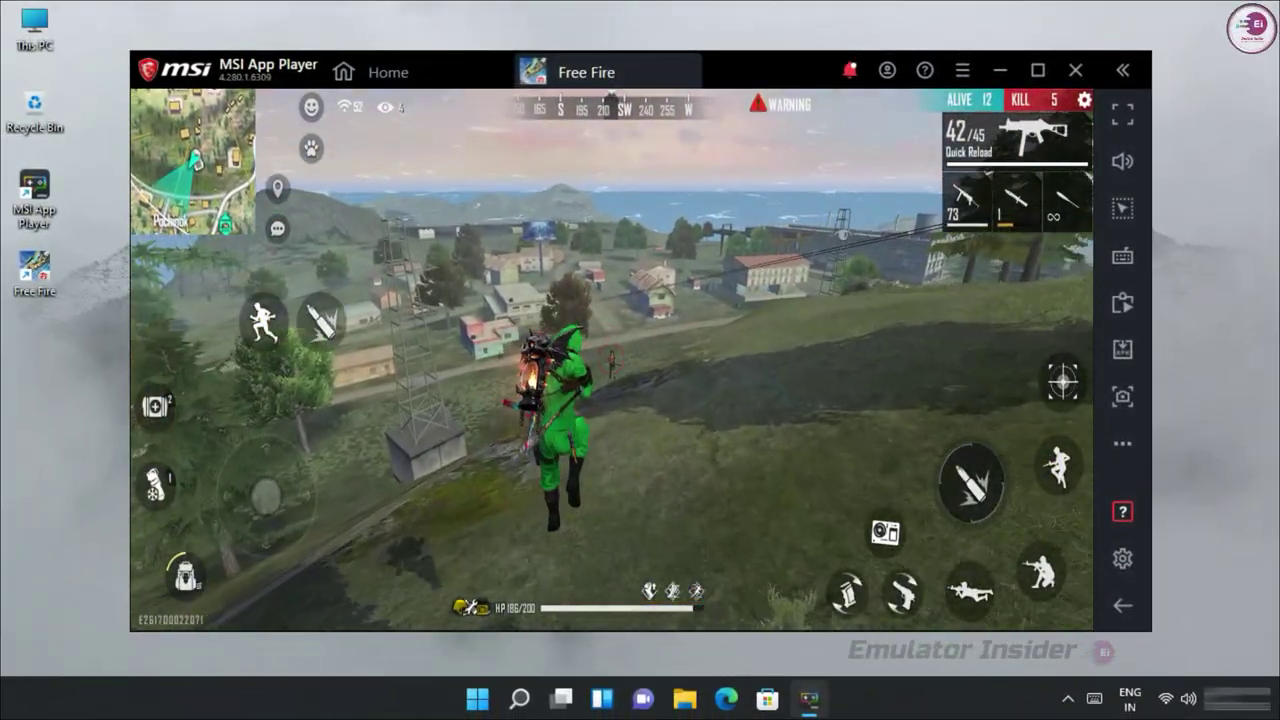
left_click(610, 360)
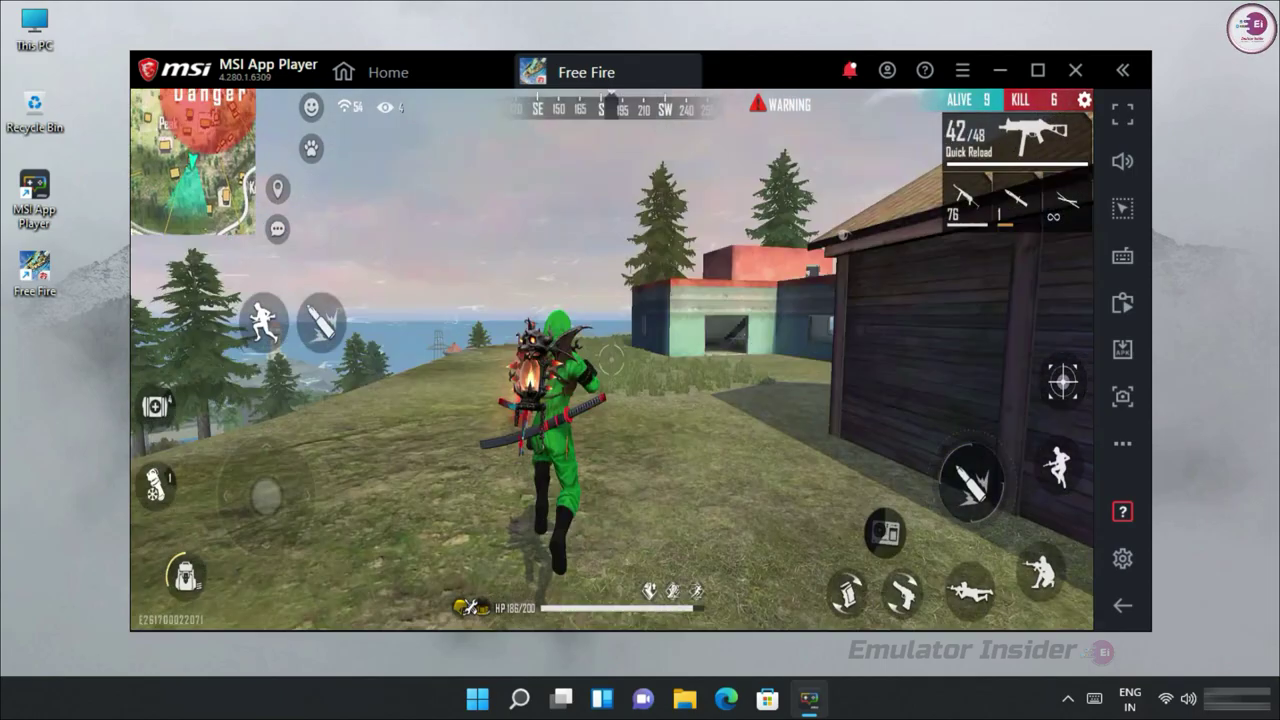
key("w")
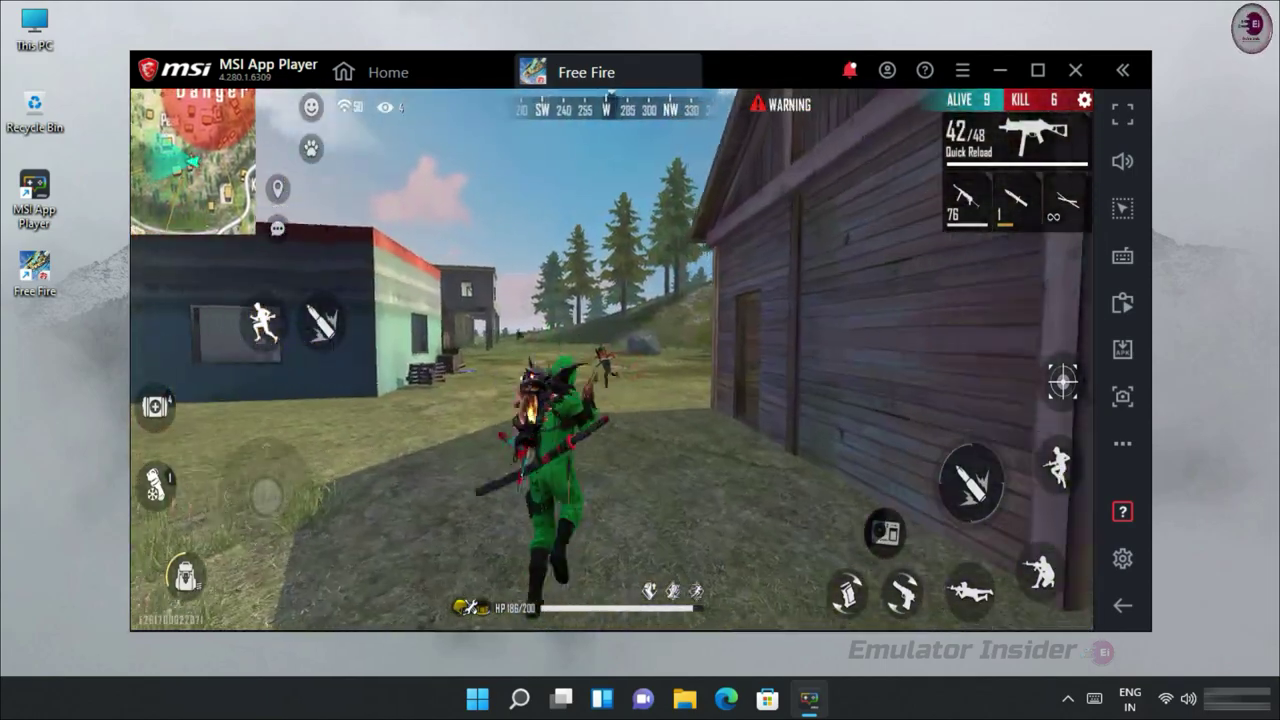
left_click(610, 355)
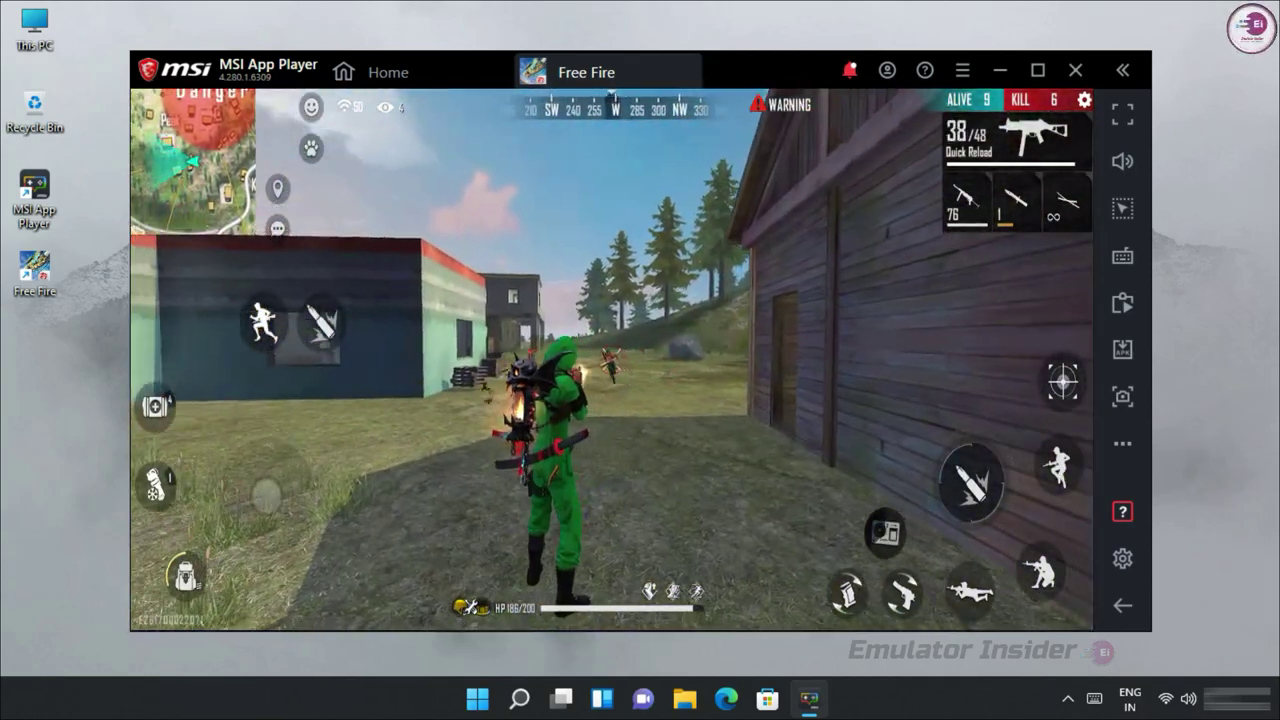
left_click(612, 360)
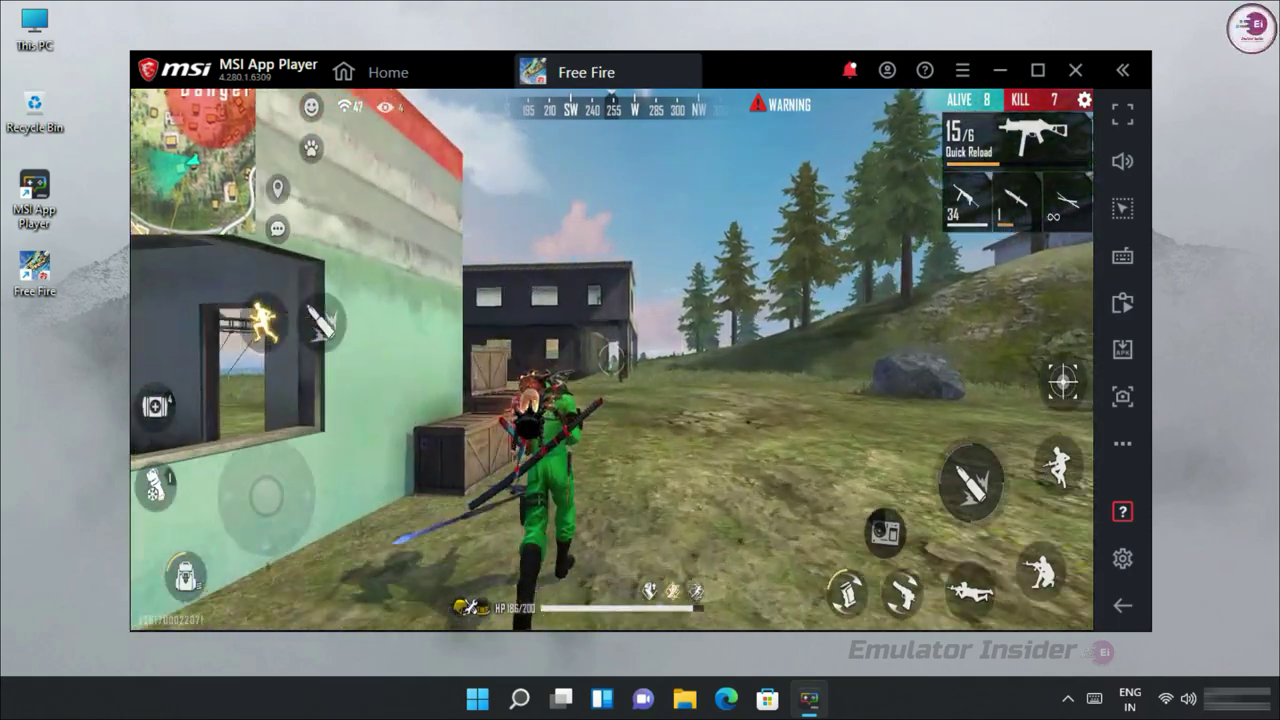
key("r")
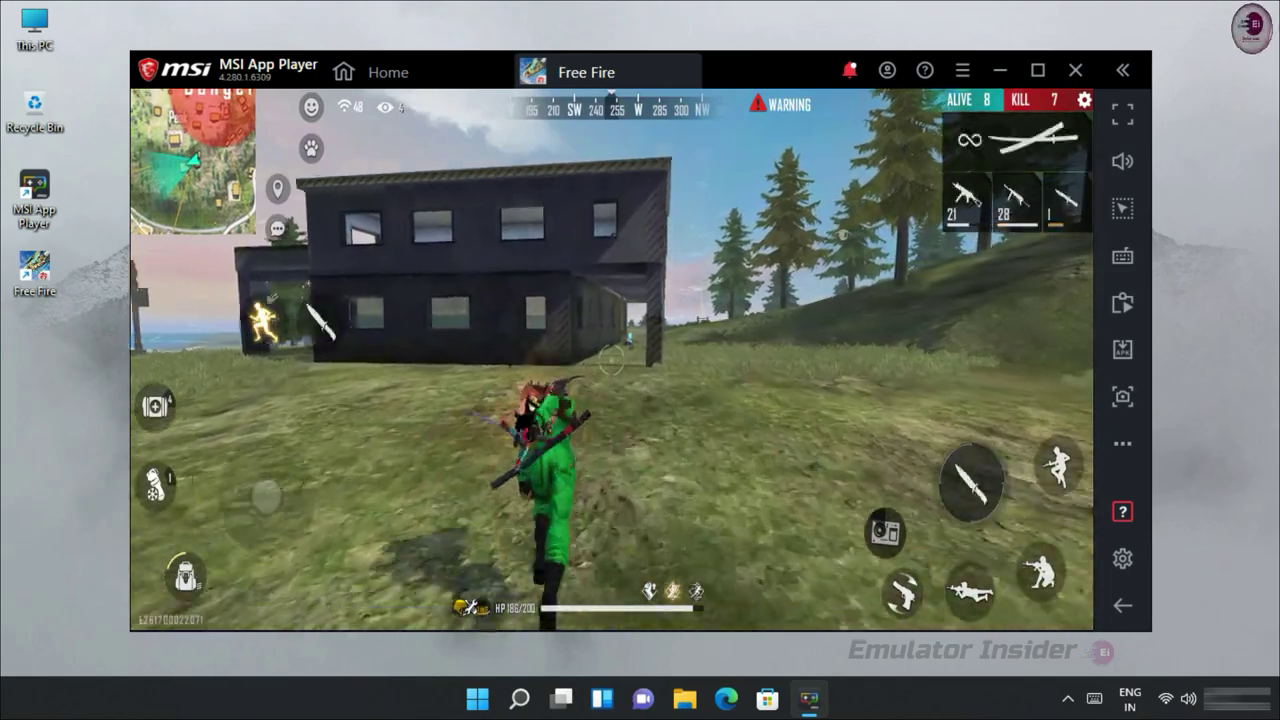